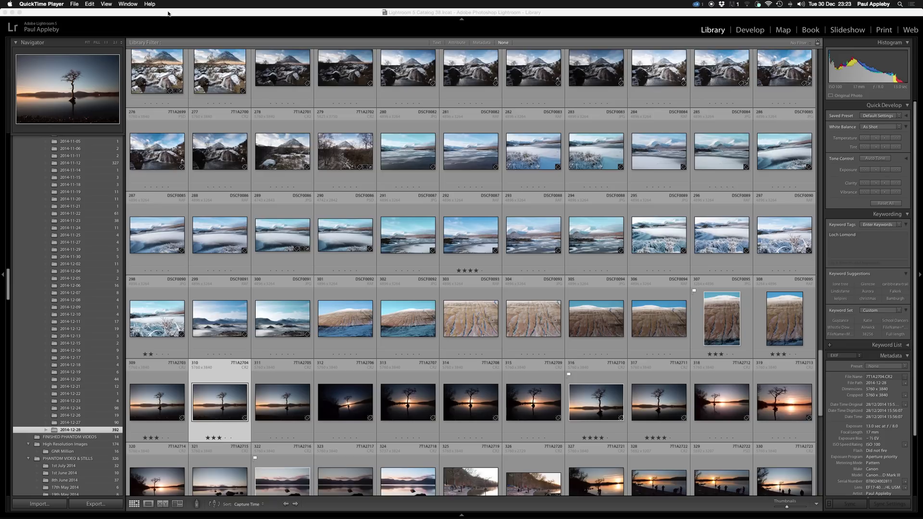
- Browse the early thumbnails of the 2014-12-28 folder and view the photo of the four feeding deer enlarged
scroll(348, 140, up, 10)
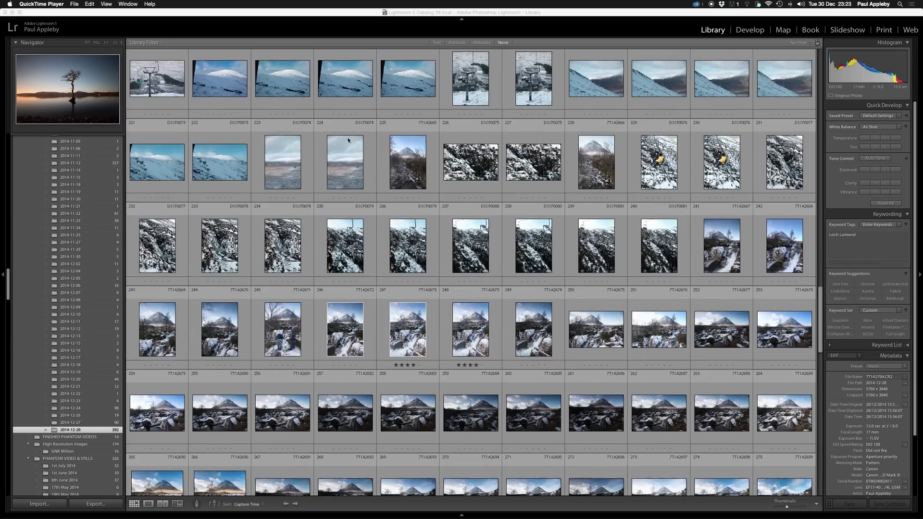
scroll(347, 139, up, 20)
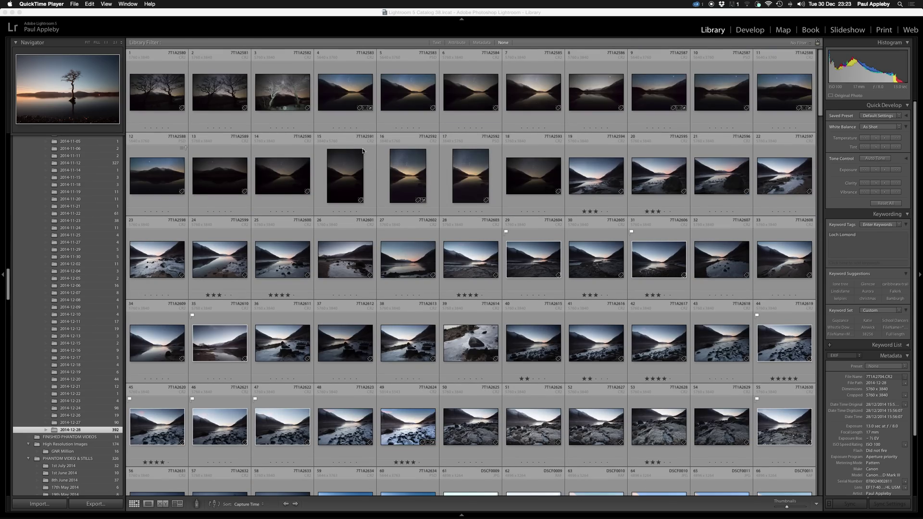
scroll(362, 151, down, 7)
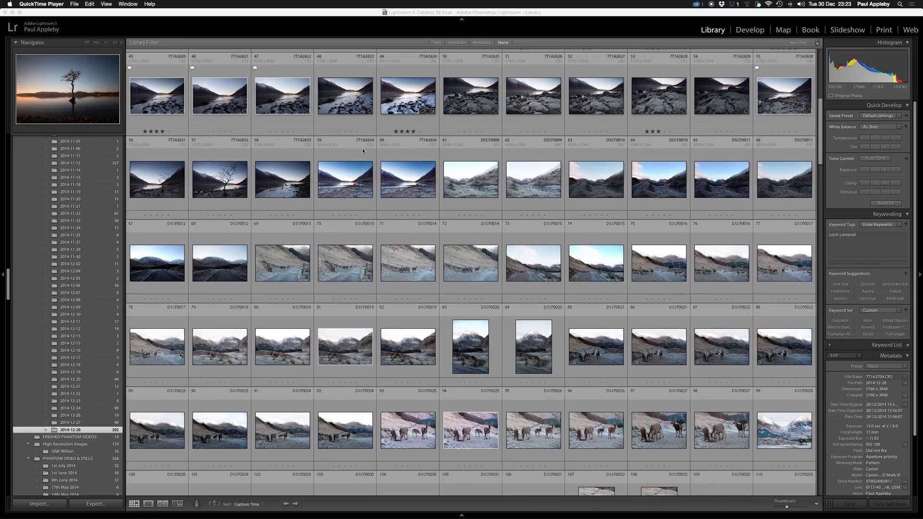
scroll(362, 151, down, 5)
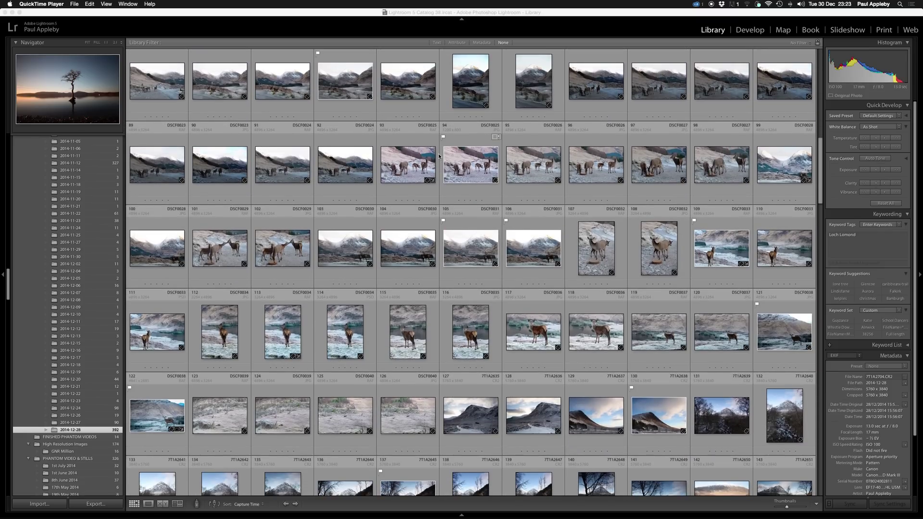
double_click(482, 170)
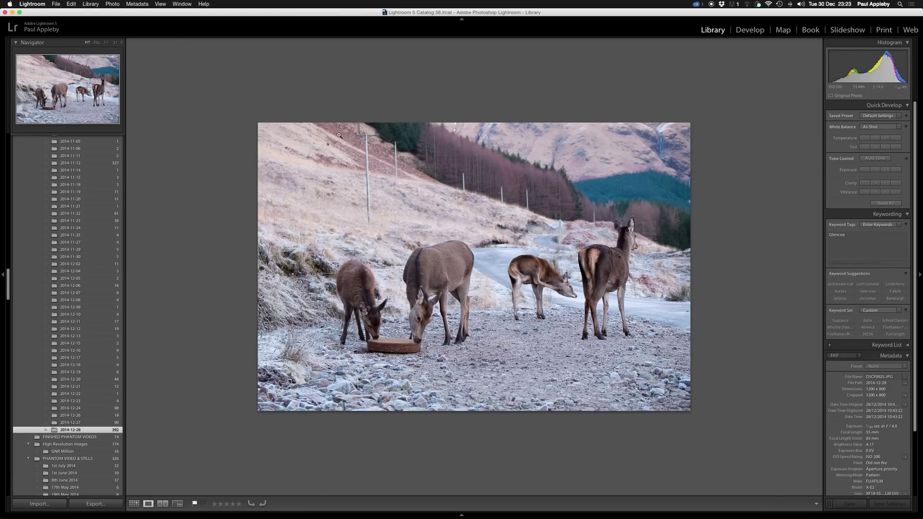
key(g)
- Examine the remaining thumbnails of the shoot, from the snowy mountain shots to the lone-tree sunset series
scroll(415, 178, down, 3)
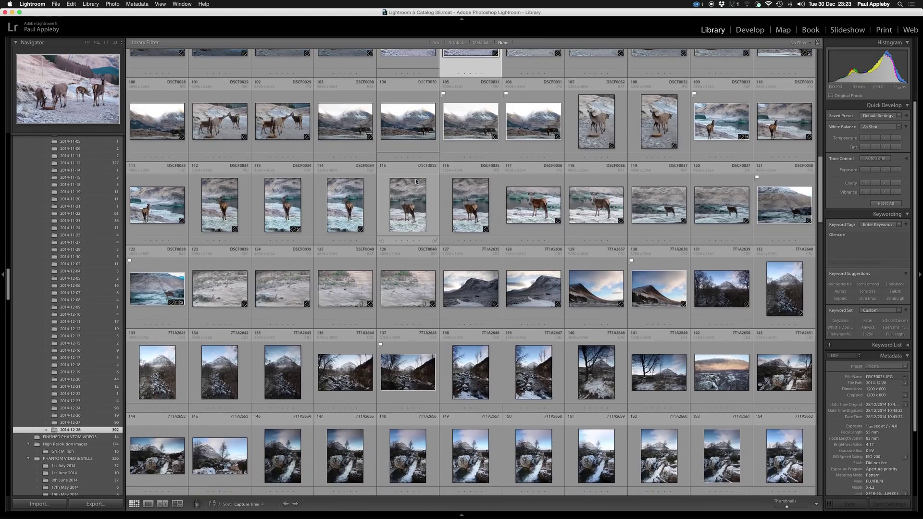
scroll(416, 181, down, 6)
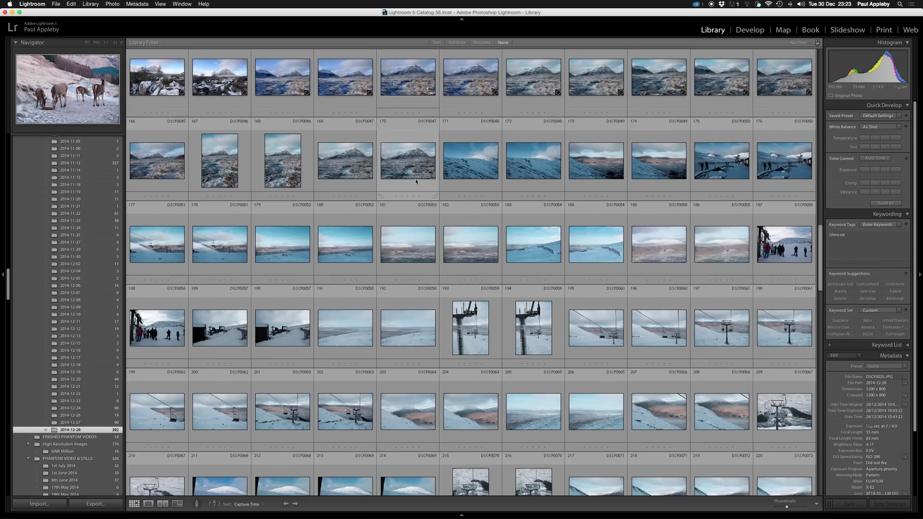
scroll(416, 181, down, 15)
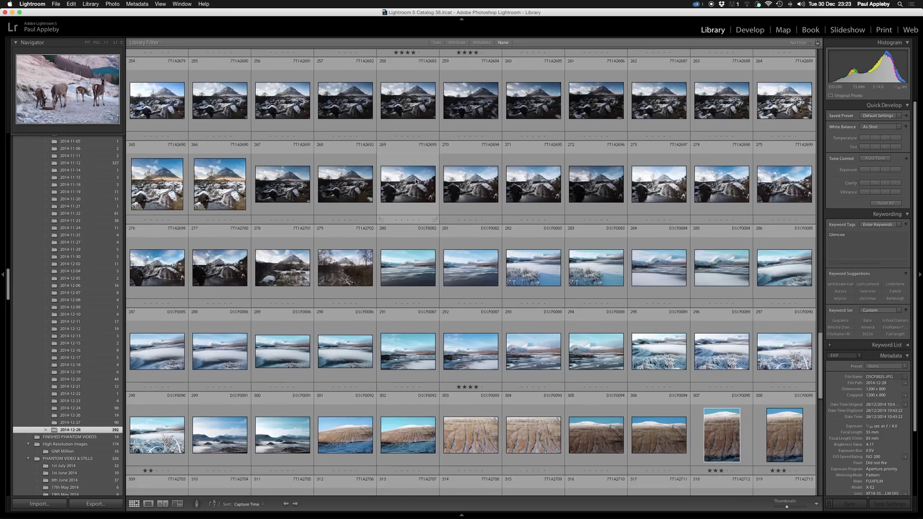
scroll(415, 181, down, 5)
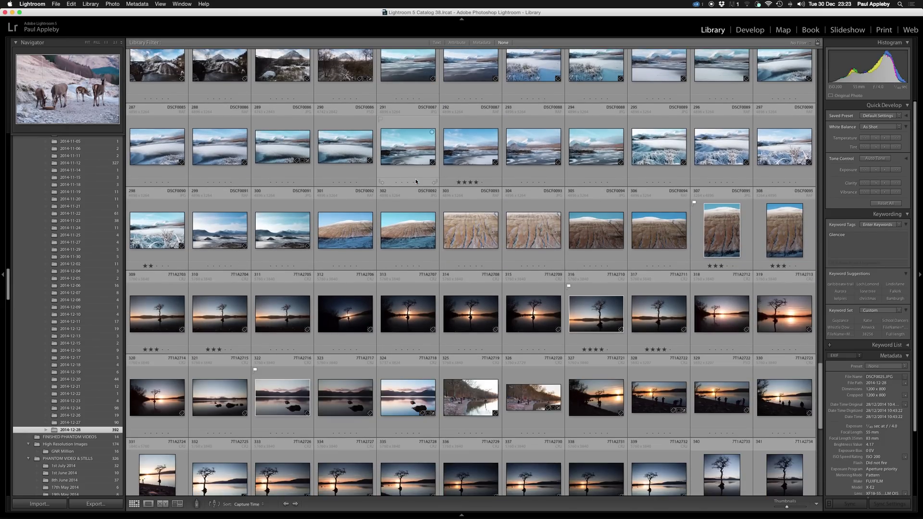
scroll(416, 181, down, 5)
scroll(416, 182, up, 4)
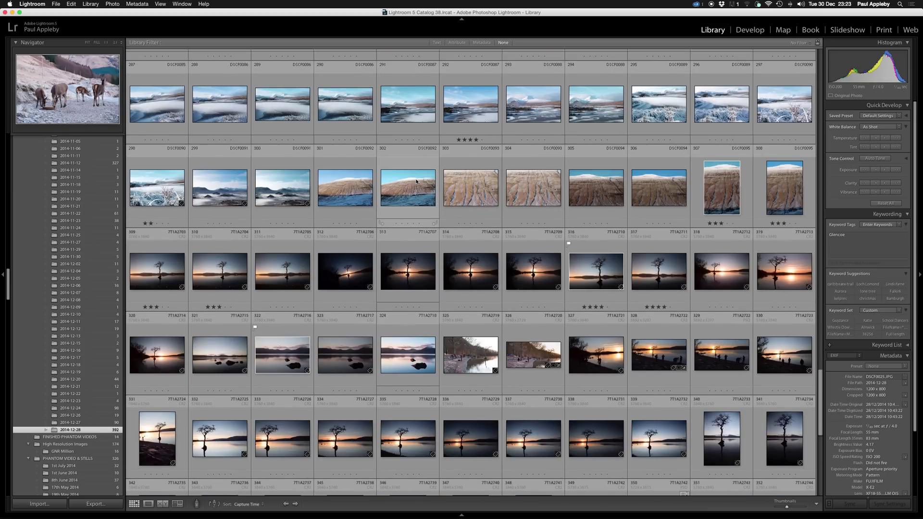
scroll(416, 181, up, 1)
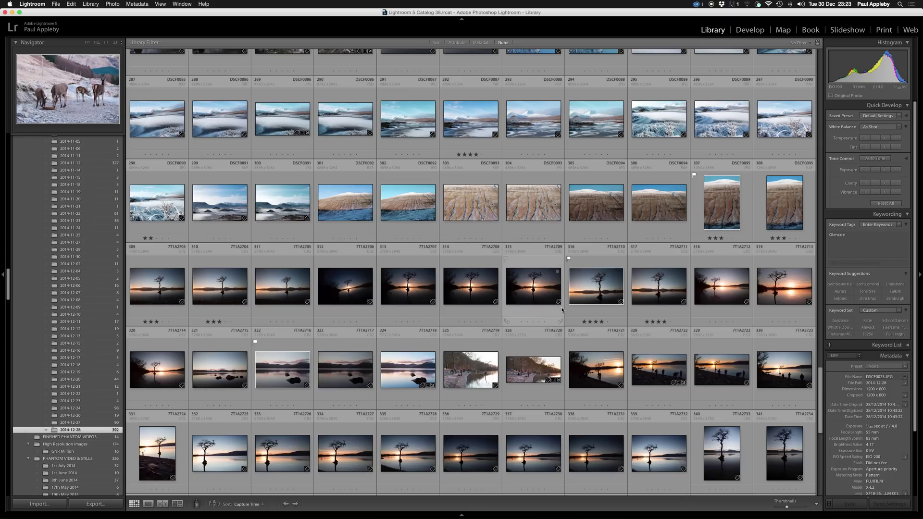
scroll(562, 309, down, 4)
scroll(562, 309, up, 2)
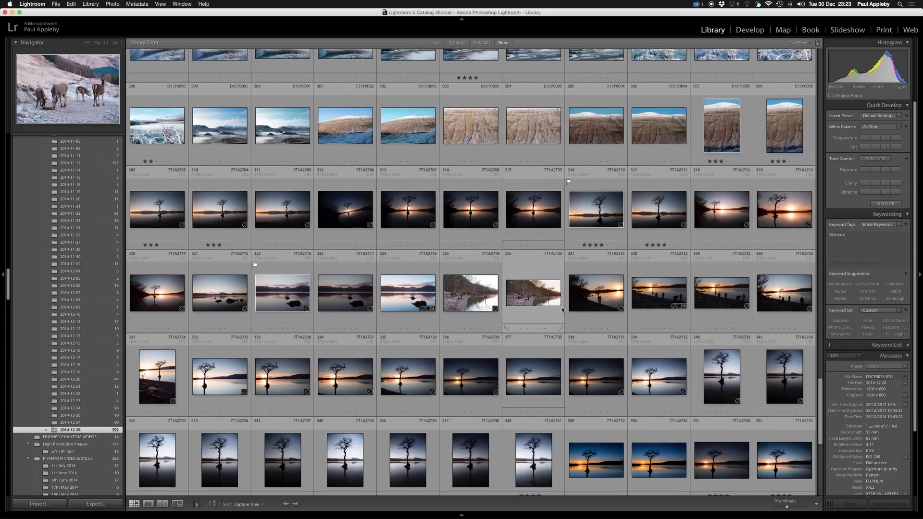
scroll(562, 309, down, 2)
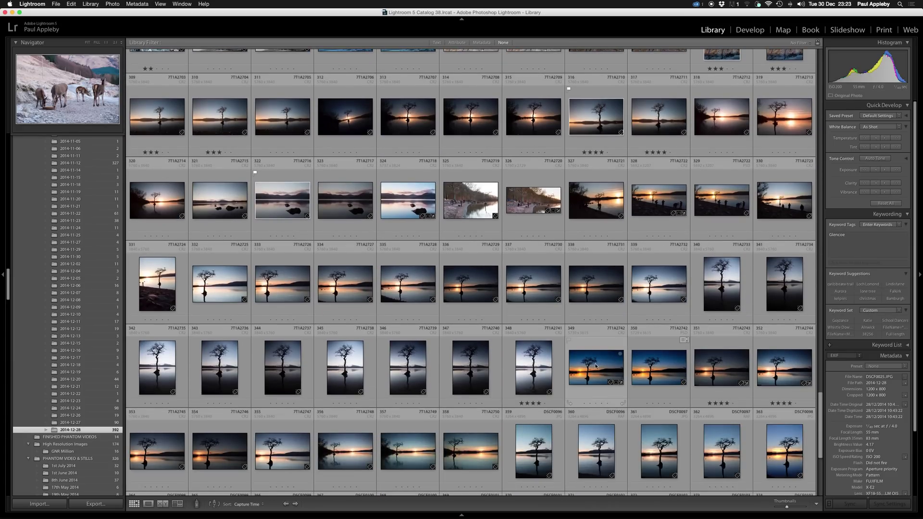
scroll(559, 252, up, 1)
scroll(559, 252, up, 1)
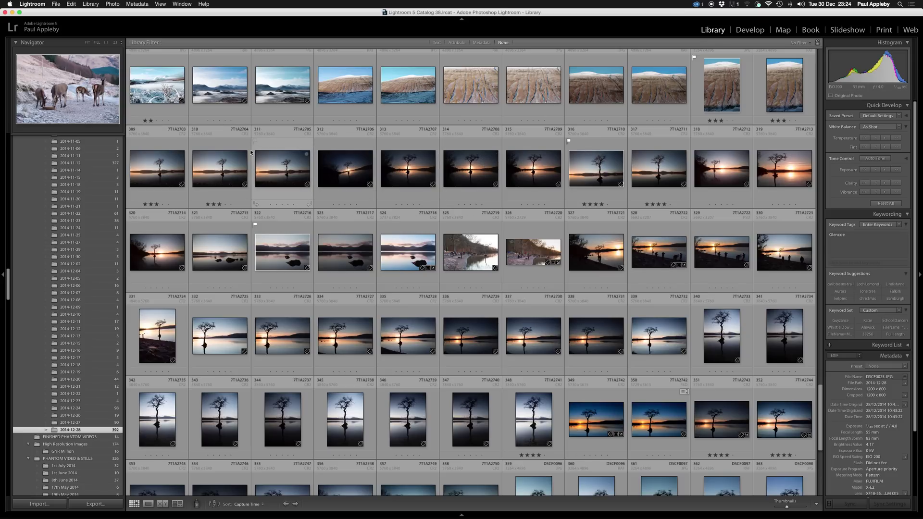
- Examine how the catalog's folders are organized, from the dated 2014 folders to the To Sort 2014 group
scroll(97, 265, up, 10)
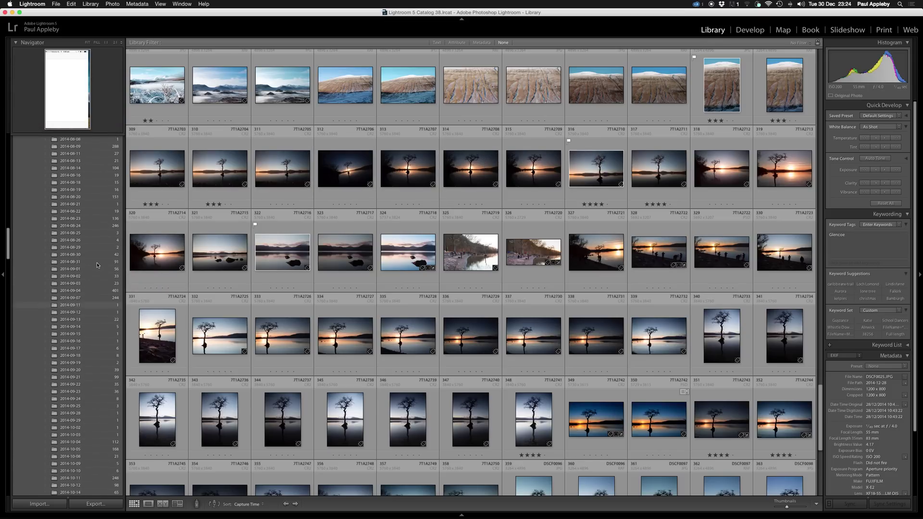
scroll(96, 263, up, 10)
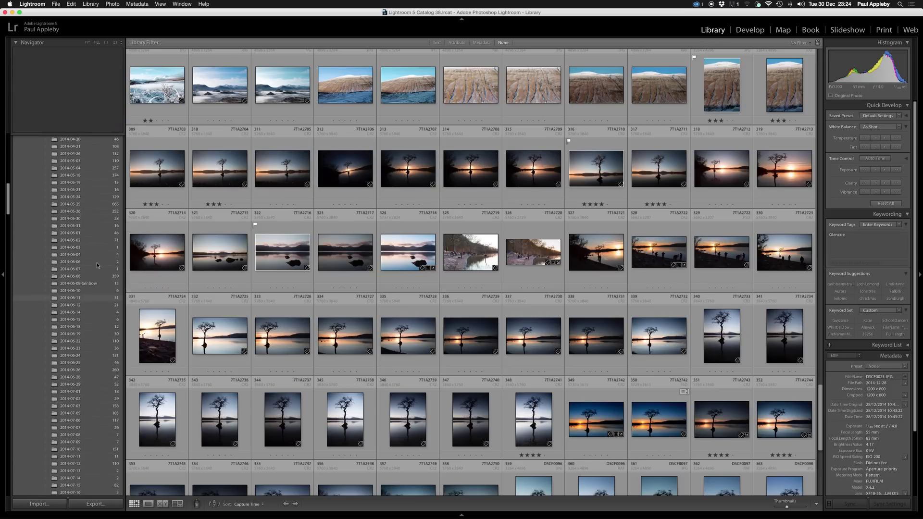
scroll(97, 263, down, 15)
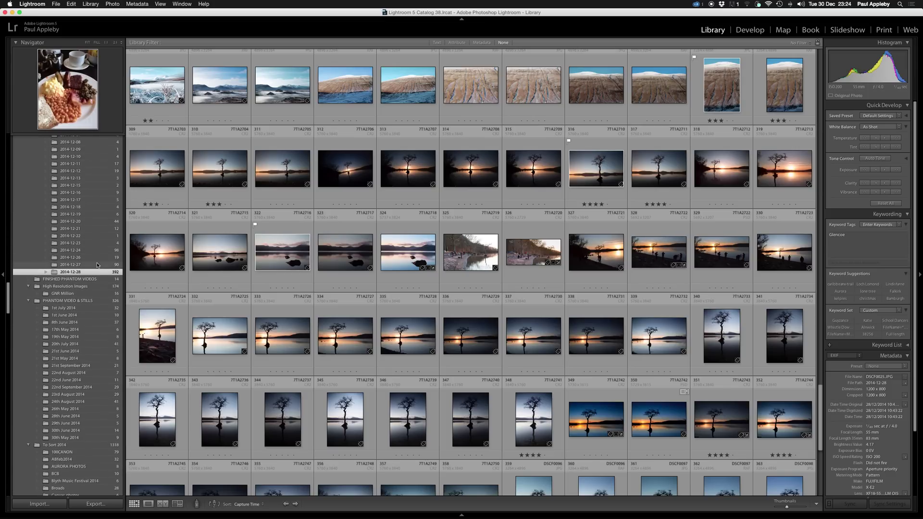
scroll(96, 265, down, 3)
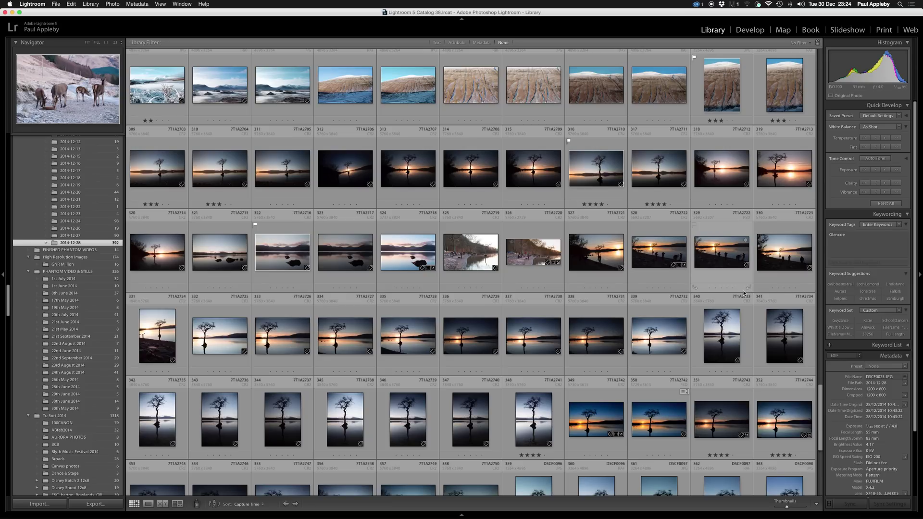
scroll(98, 210, up, 15)
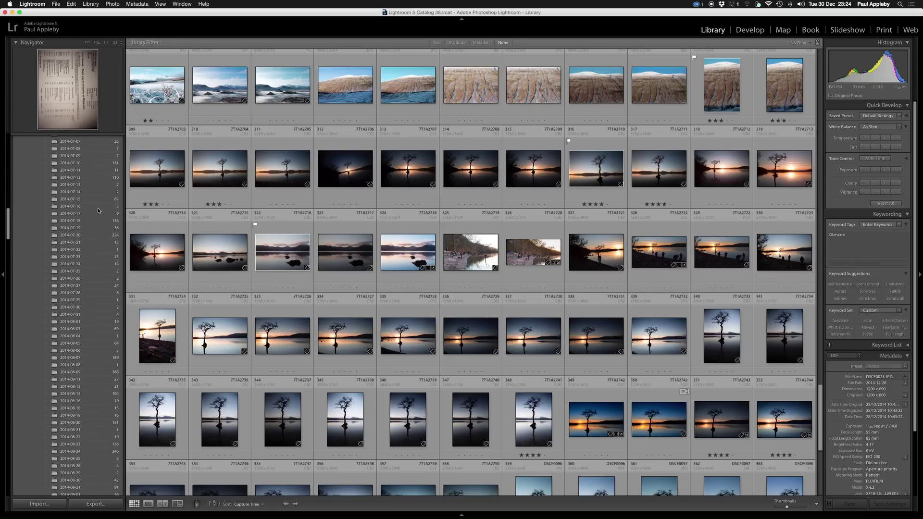
scroll(98, 211, up, 10)
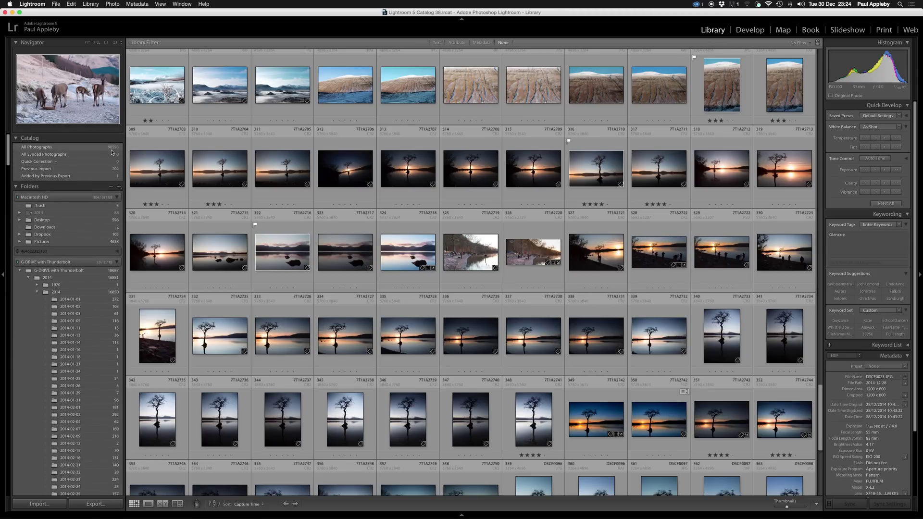
scroll(85, 335, down, 12)
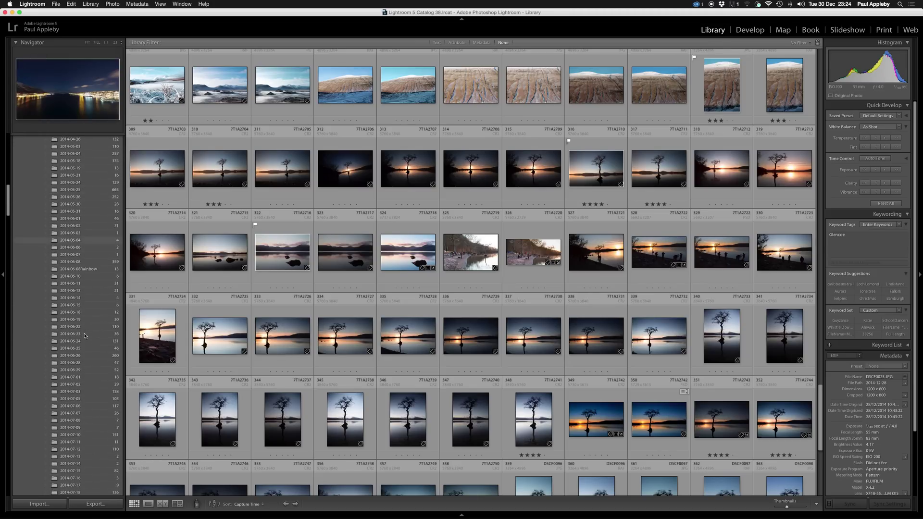
scroll(85, 335, down, 20)
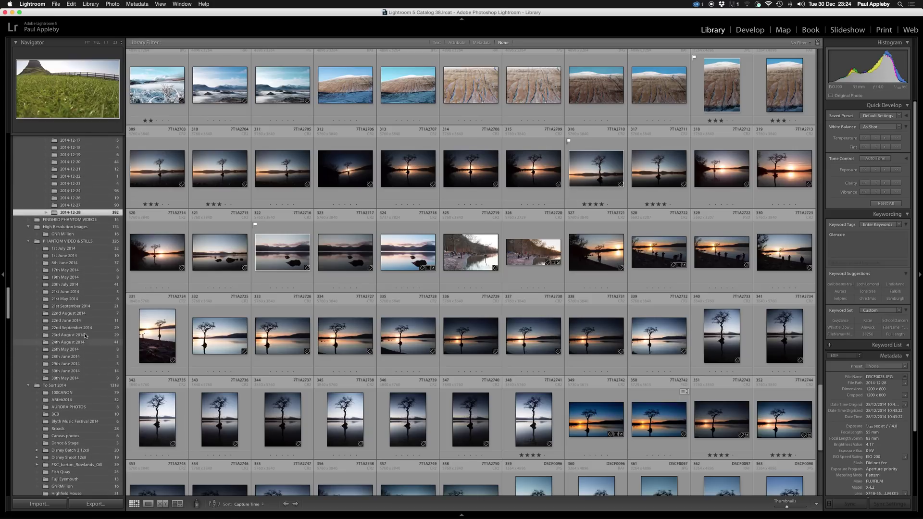
scroll(84, 336, up, 5)
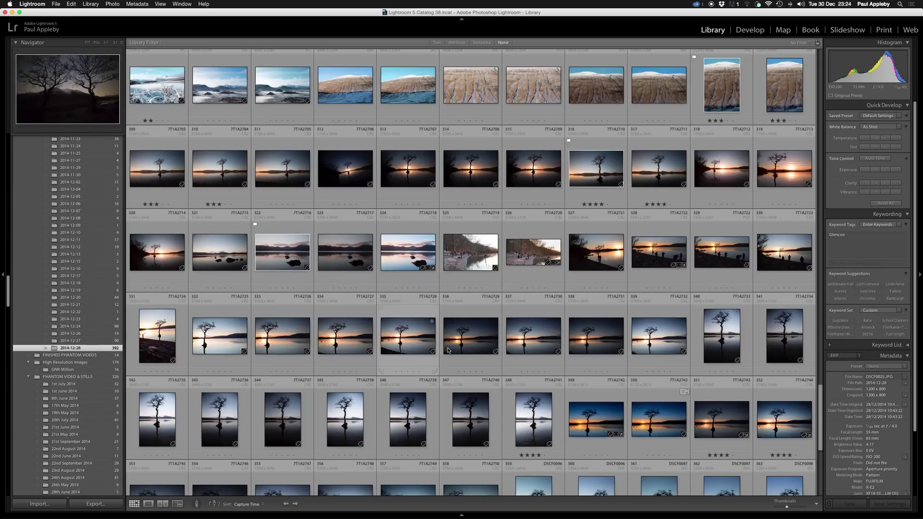
- Open the lone-tree photo 7T1A2710.CR2 in Loupe view and cycle its info overlay back to the exposure and lens details
scroll(657, 342, down, 3)
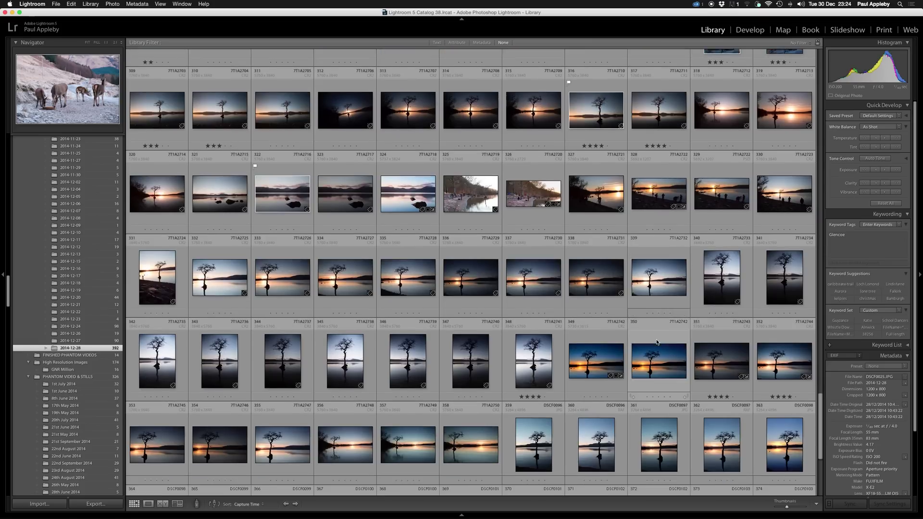
scroll(657, 341, up, 6)
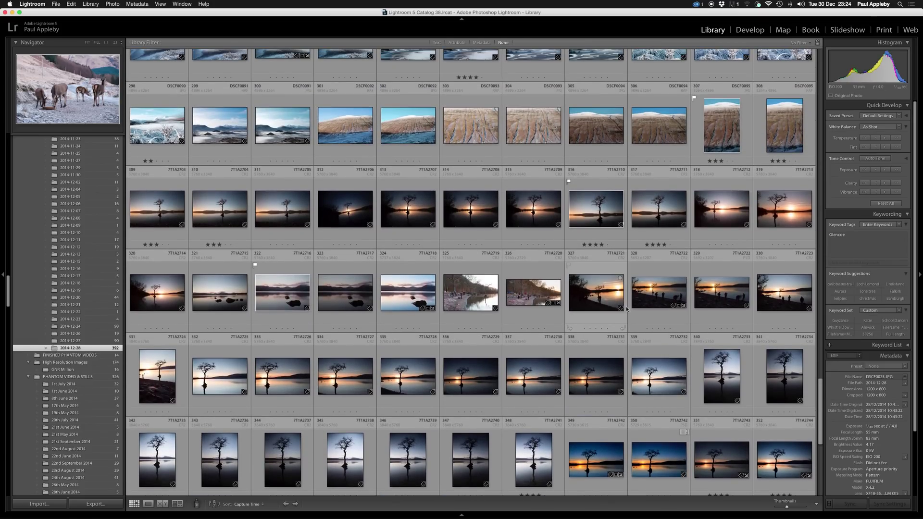
double_click(603, 235)
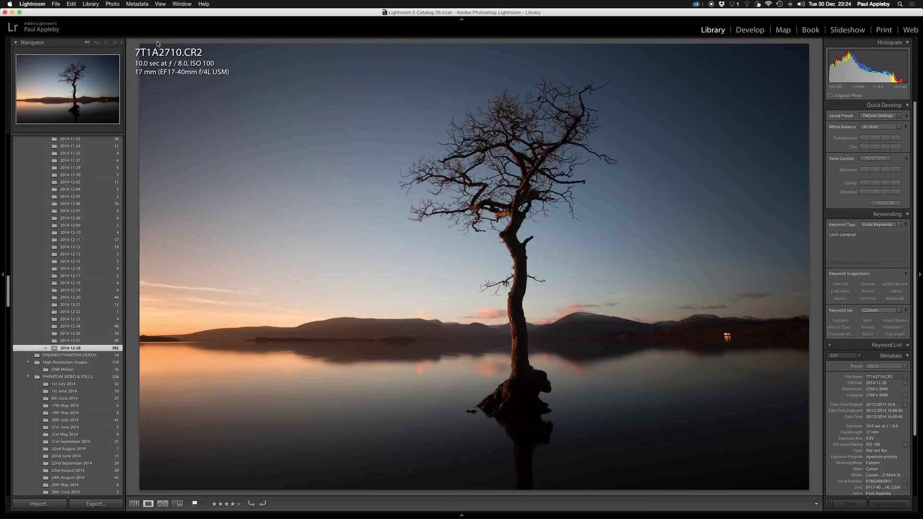
key(i)
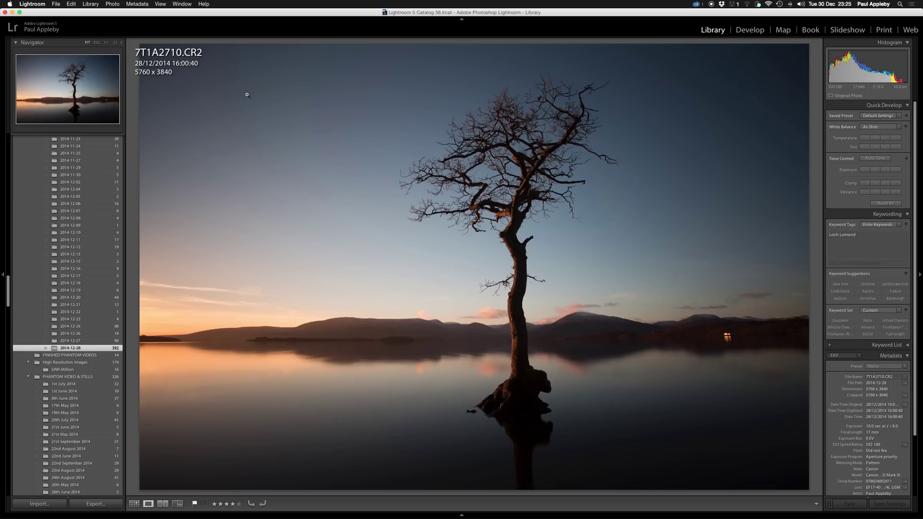
key(i)
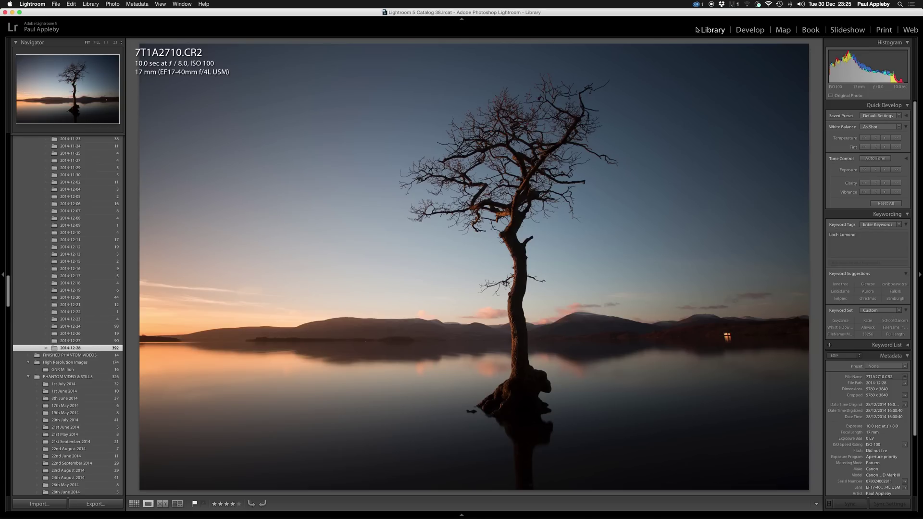
- Bring the lone-tree photo into the Develop module, and hide and restore the column with the presets and history
click(751, 30)
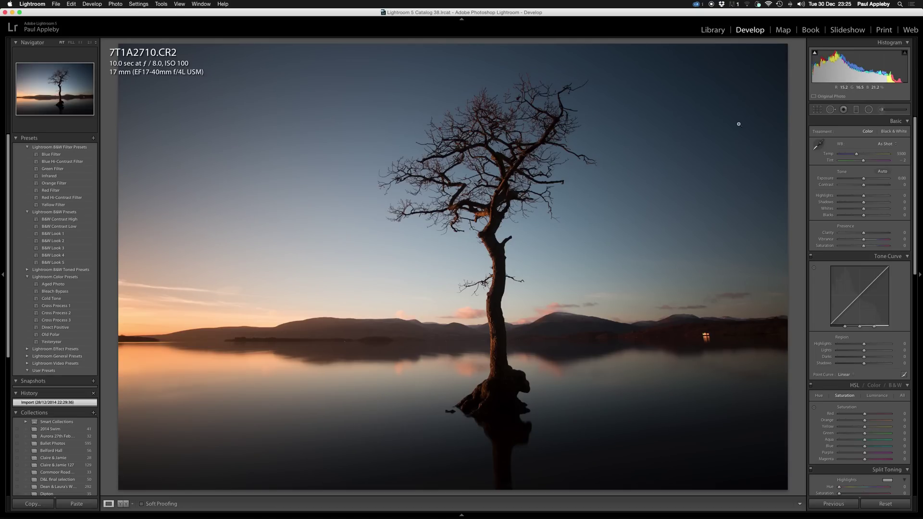
click(4, 276)
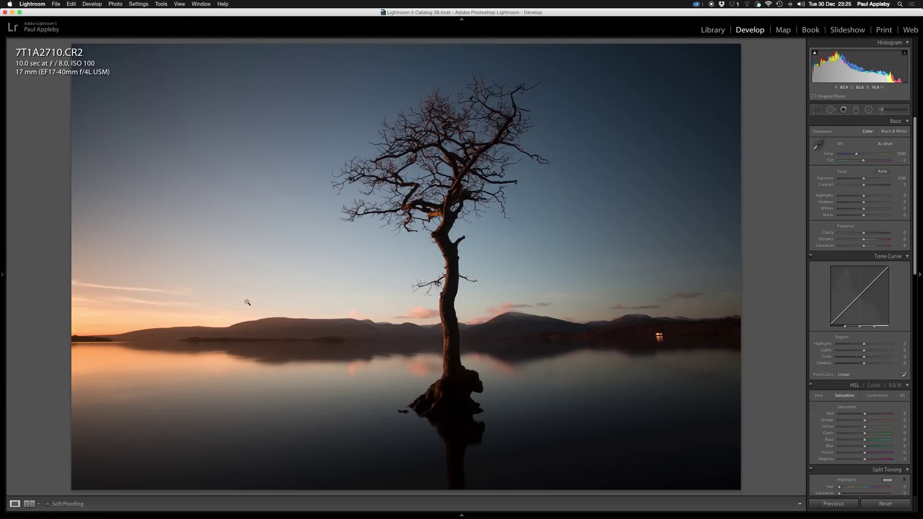
click(3, 275)
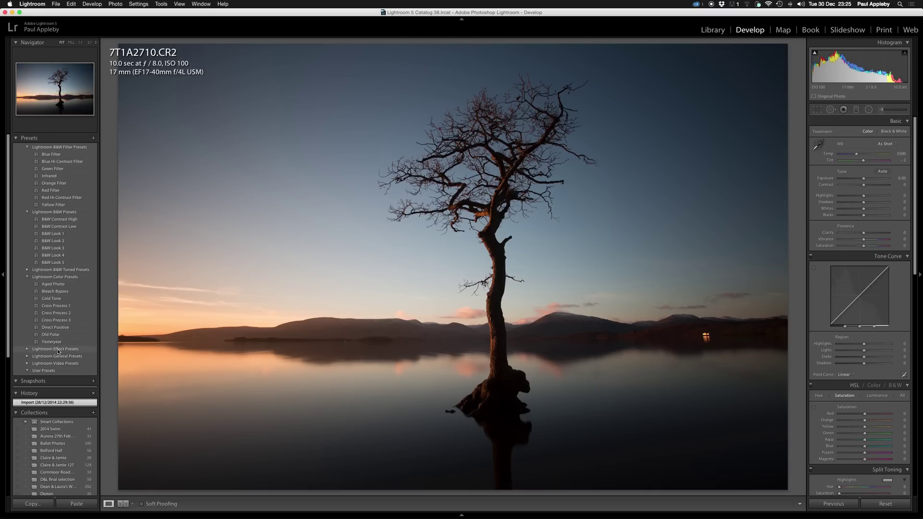
- Try the Old Polar color preset on the lone-tree photo and undo it
click(55, 335)
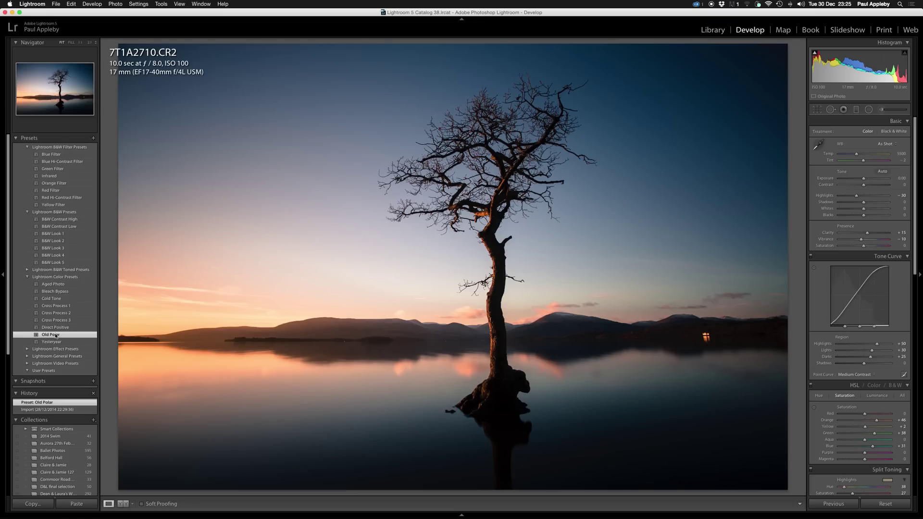
key(super+z)
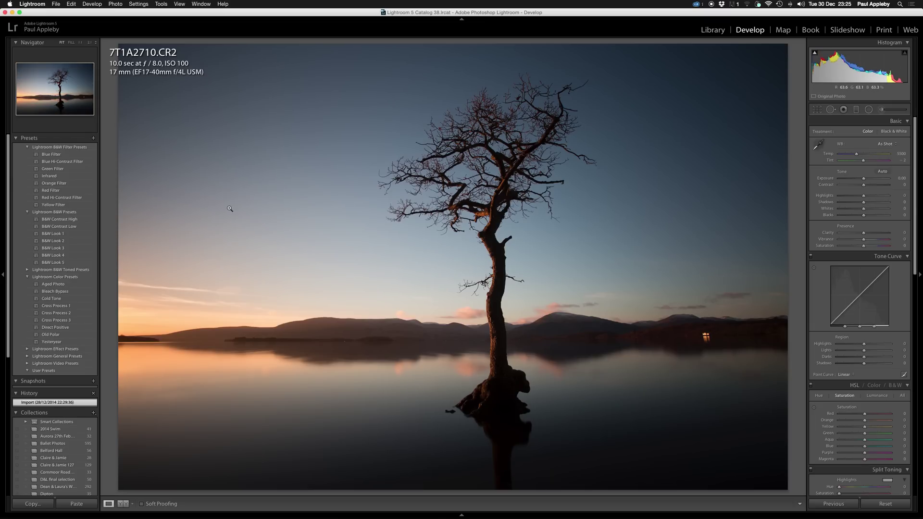
- Hide the column with the presets and history, and enable the lens profile corrections for the lone-tree photo
click(3, 276)
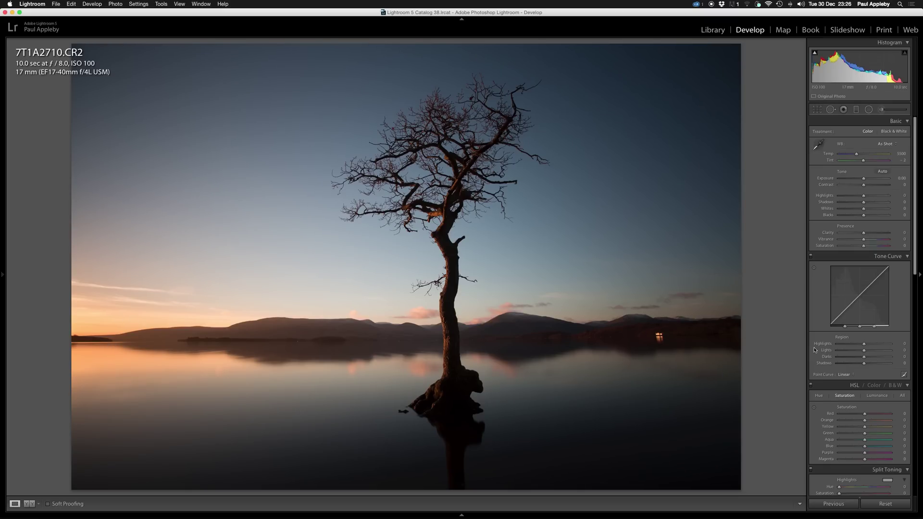
scroll(841, 380, down, 15)
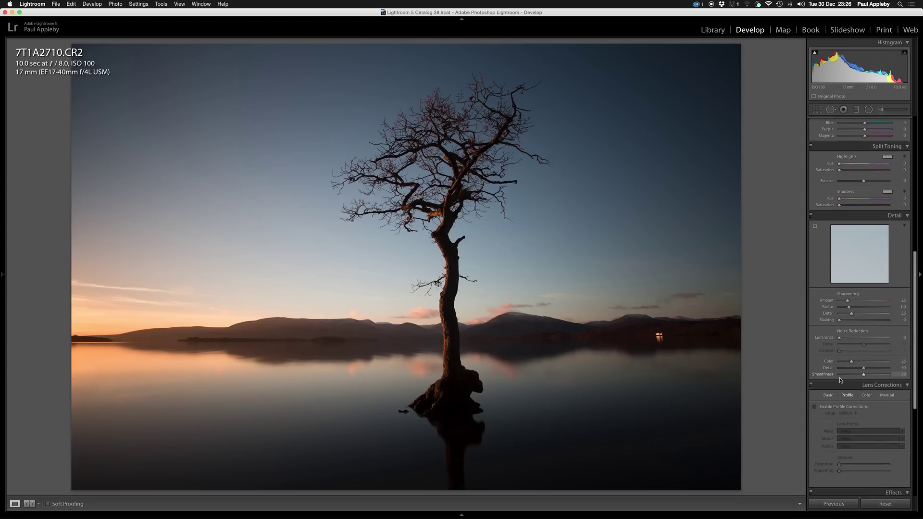
scroll(840, 381, down, 5)
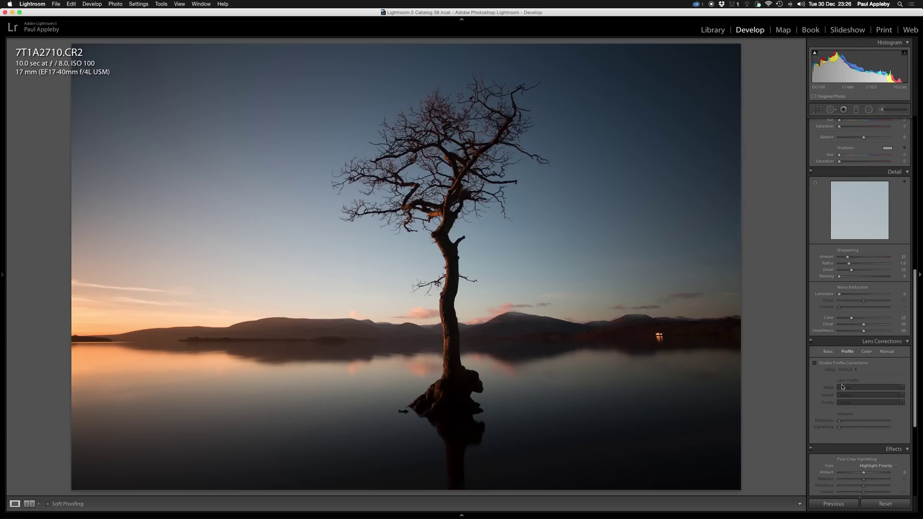
click(825, 364)
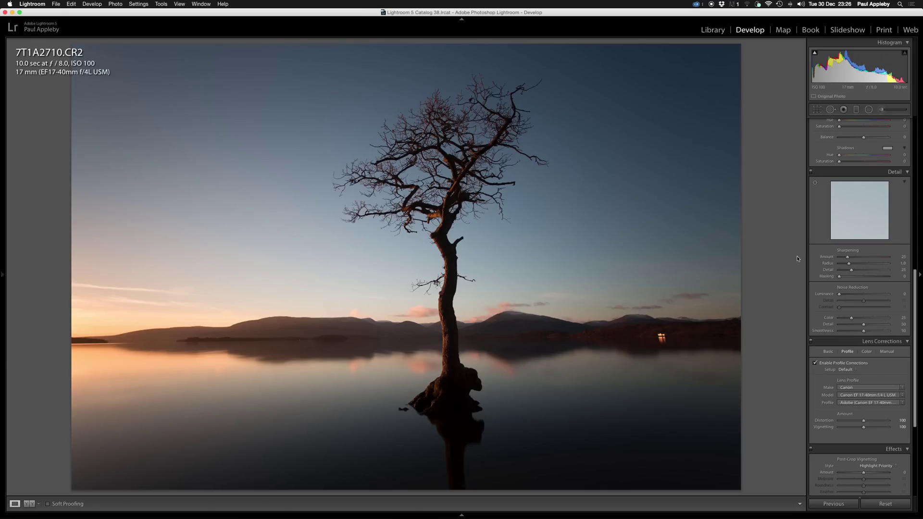
- Start the Crop & Straighten tool on the lone-tree photo and brighten the exposure to +1.70
scroll(840, 206, up, 10)
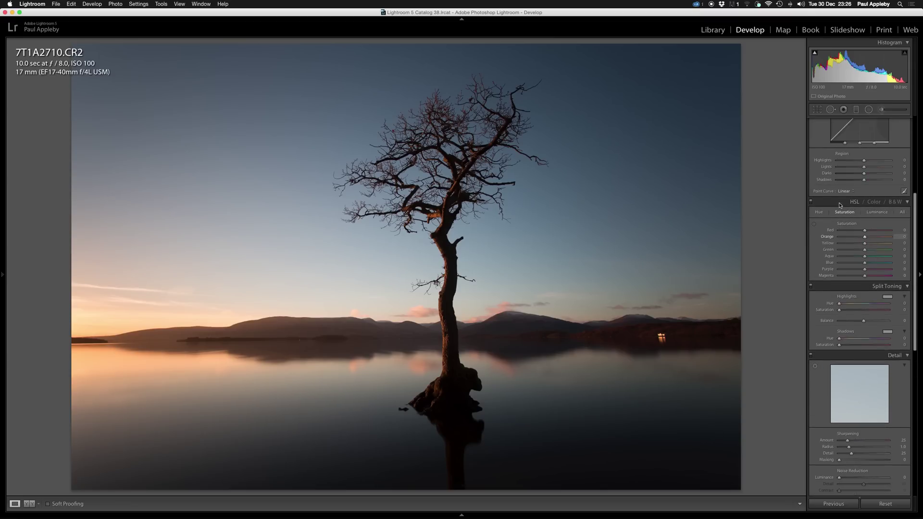
click(817, 110)
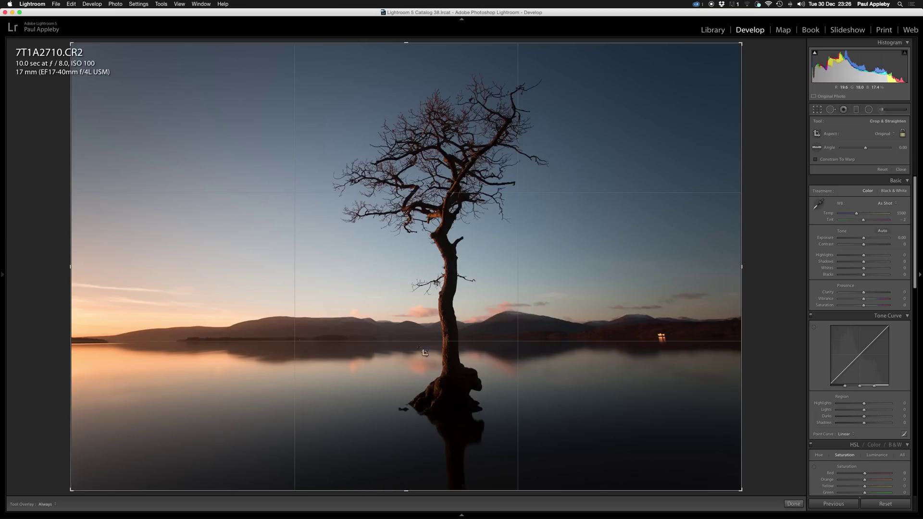
drag(864, 238, 873, 241)
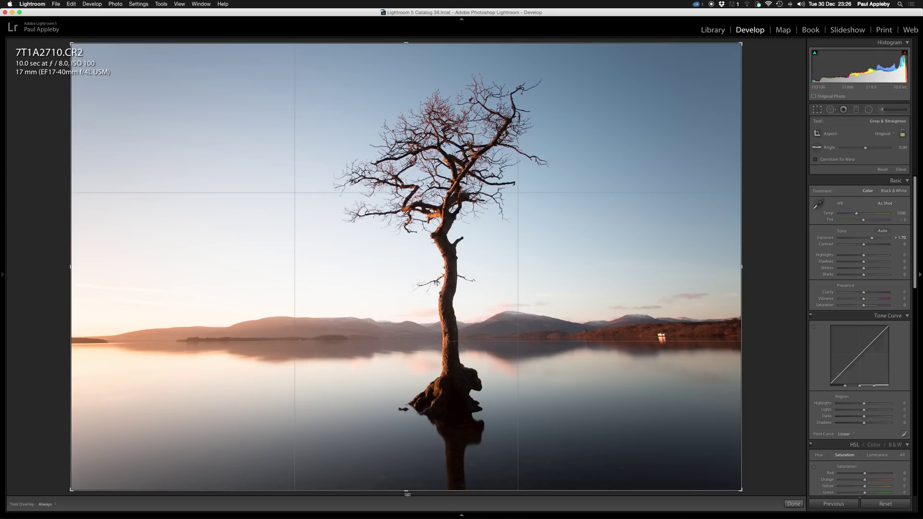
- Try to level the photo by tracing the far shoreline and to narrow the crop from its right edge
drag(407, 494, 414, 494)
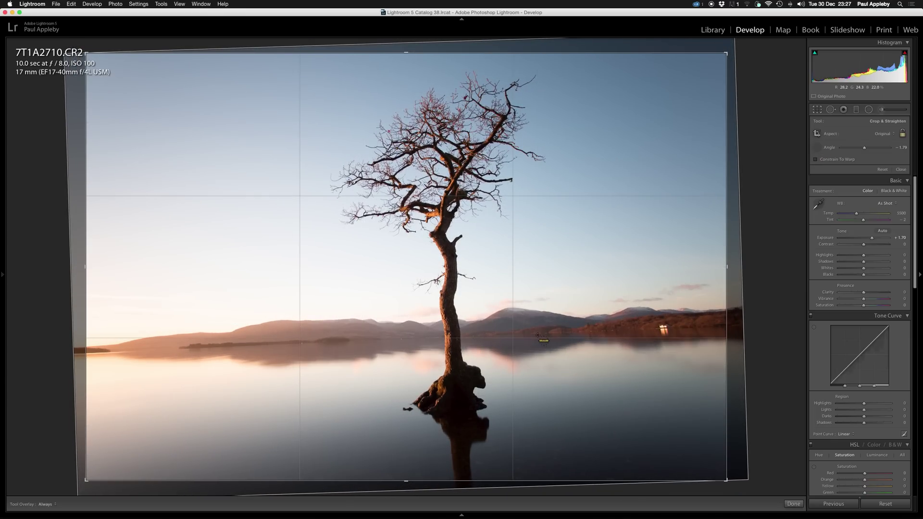
mouse_move(537, 335)
mouse_down()
mouse_move(196, 340)
mouse_move(57, 355)
mouse_up()
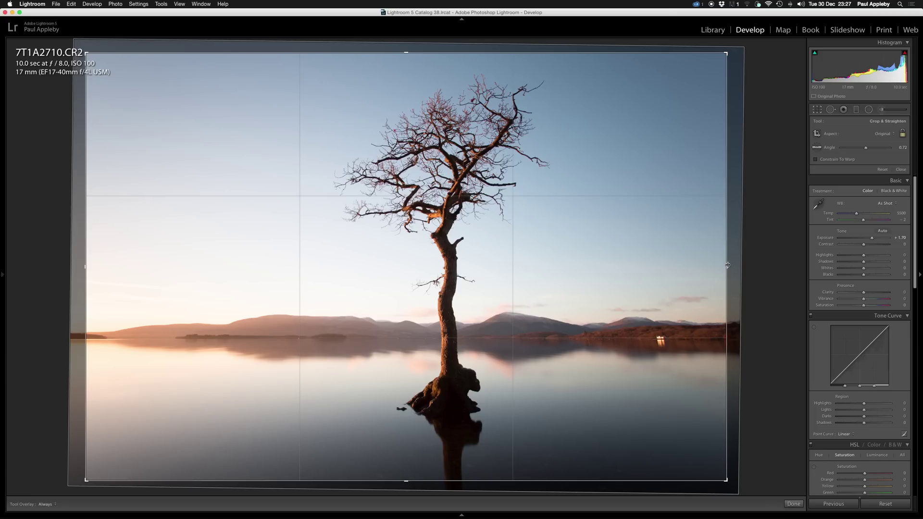
drag(728, 265, 677, 267)
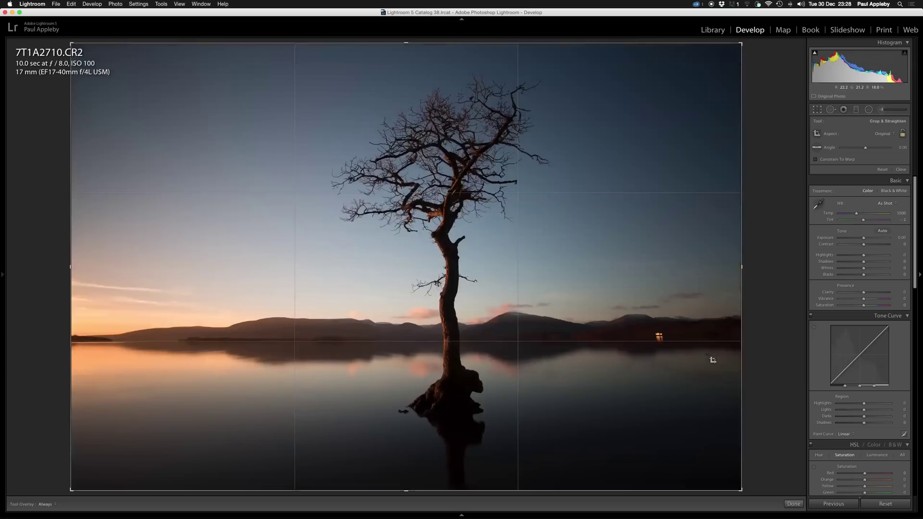
click(793, 504)
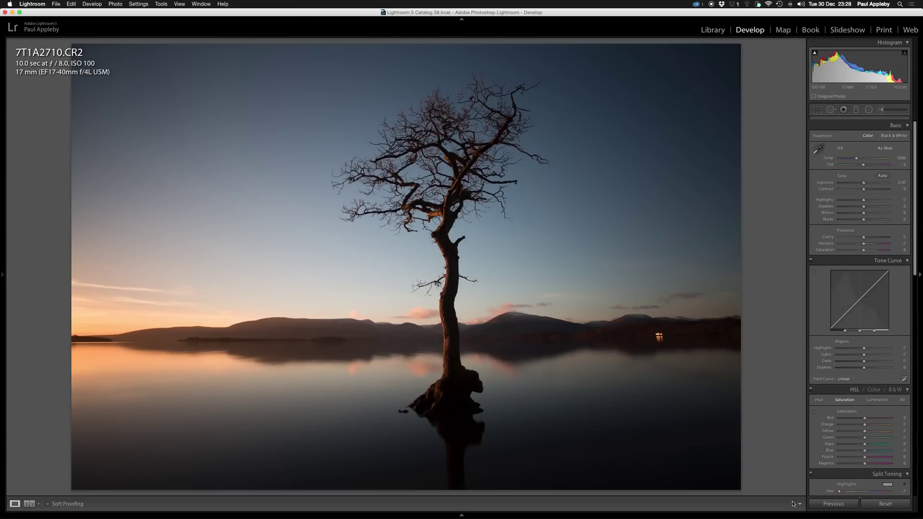
- Turn the lens profile corrections on again in the Lens Corrections settings
scroll(828, 344, down, 10)
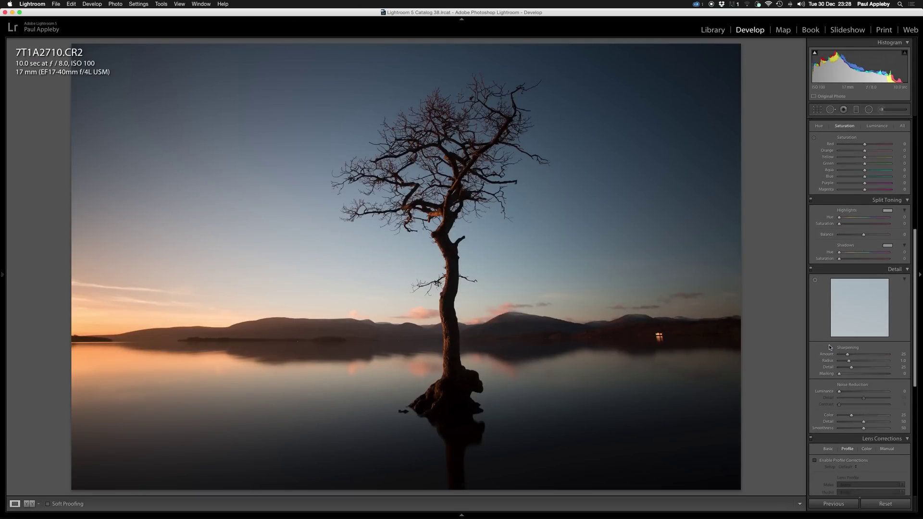
click(829, 402)
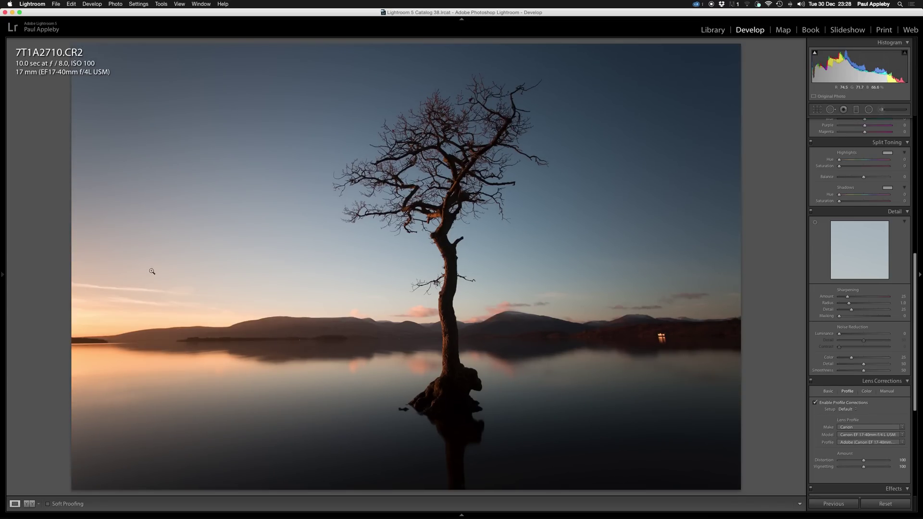
scroll(837, 193, up, 10)
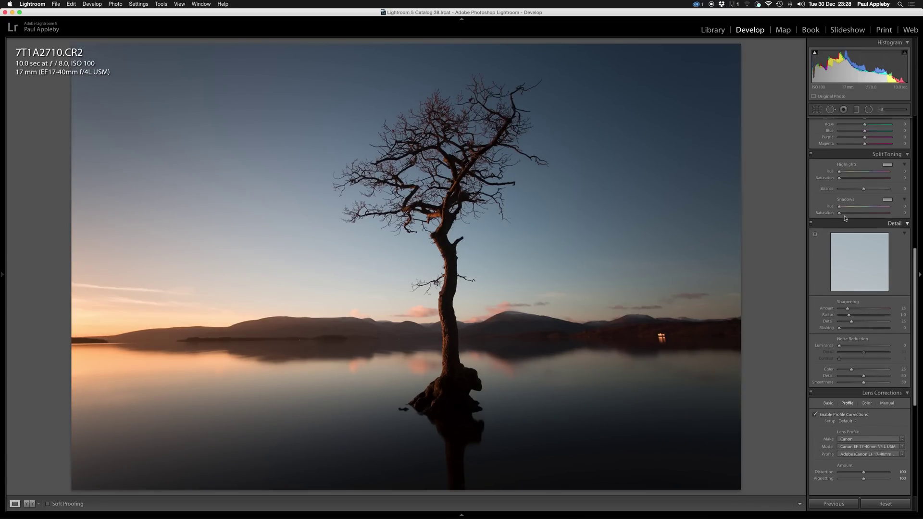
- Straighten the photo by rotating it to an angle of about 0.32 and apply the crop
click(817, 110)
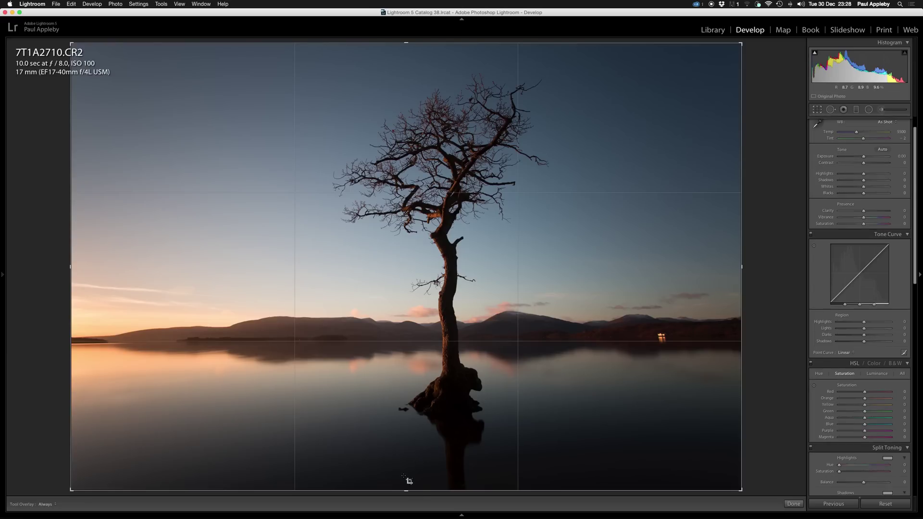
drag(407, 494, 406, 494)
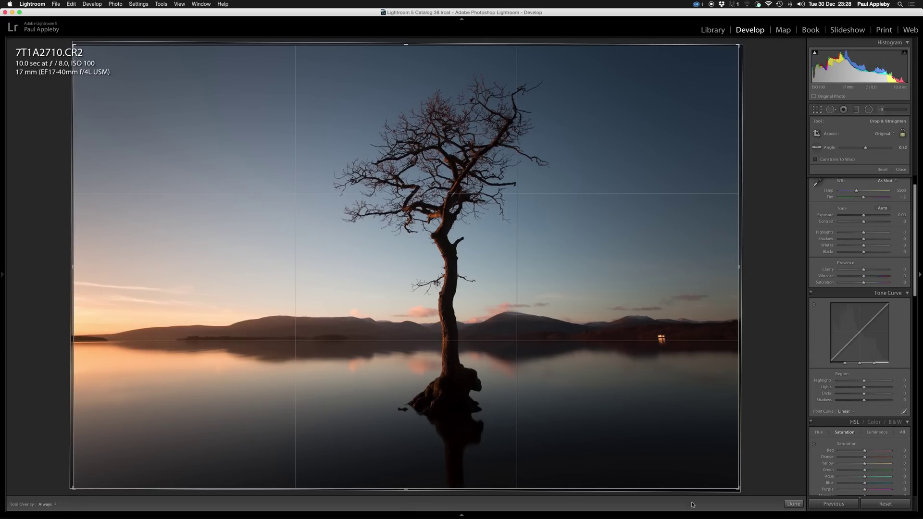
click(794, 505)
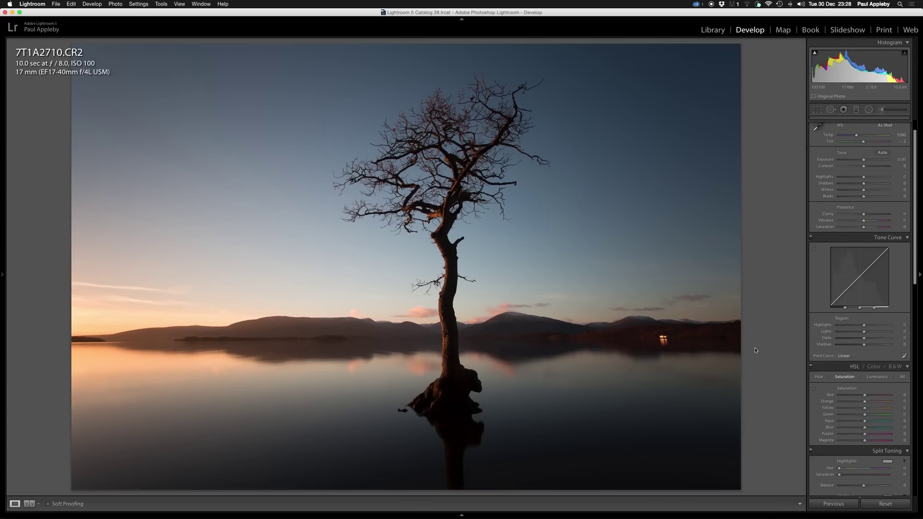
- Crop the photo inward from its lower-right corner at the Original aspect, shift the image slightly inside the frame, and apply
scroll(855, 207, up, 2)
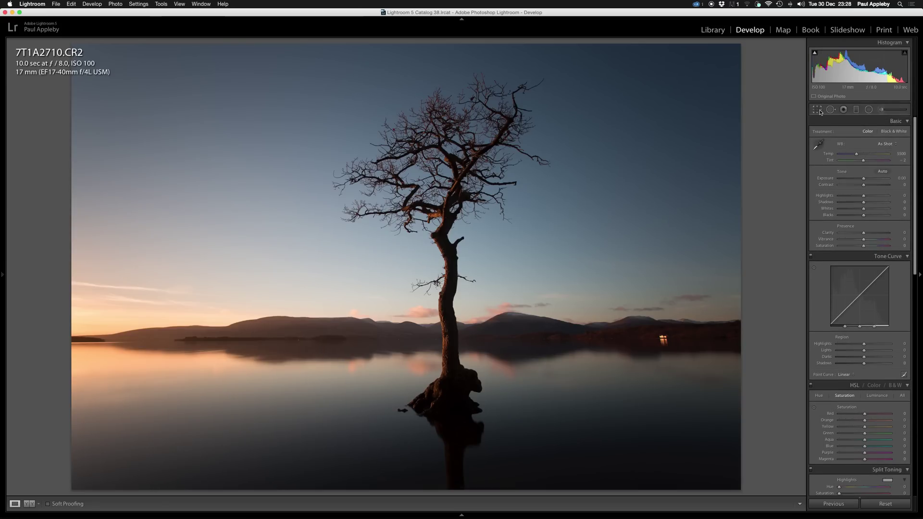
click(818, 109)
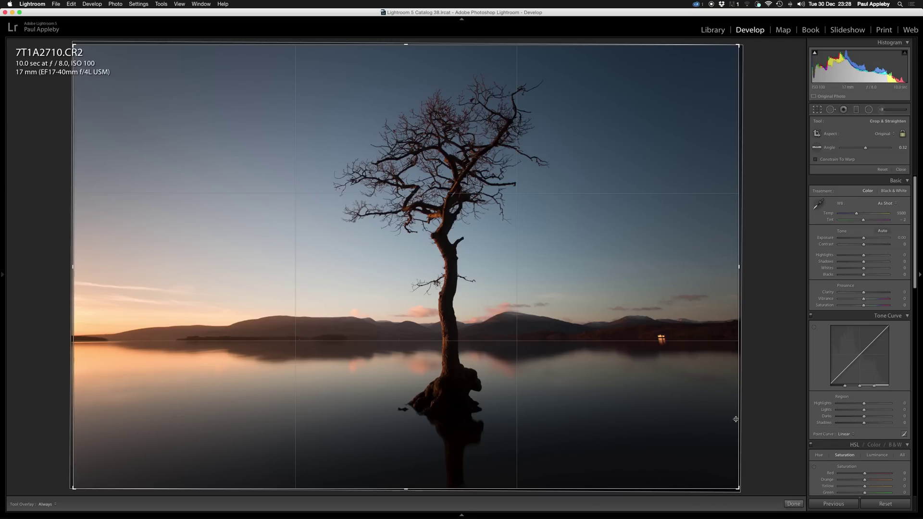
drag(737, 488, 711, 473)
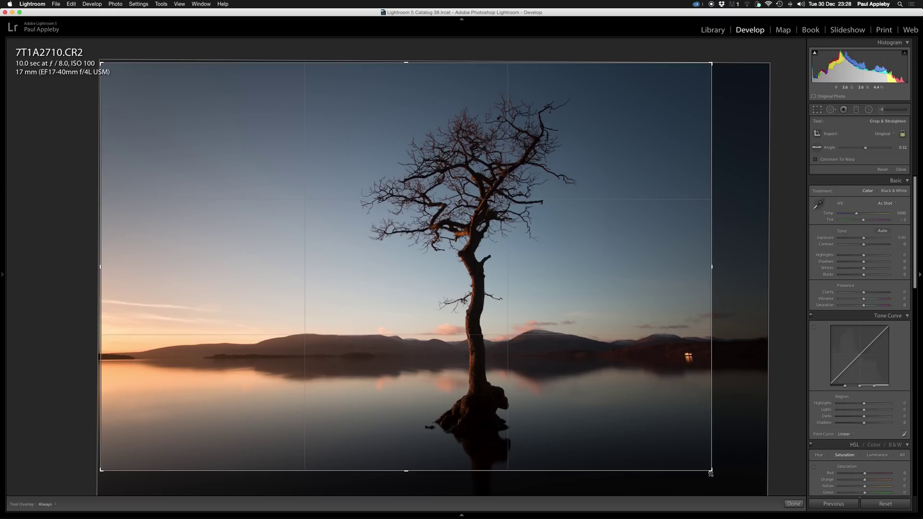
drag(598, 391, 615, 396)
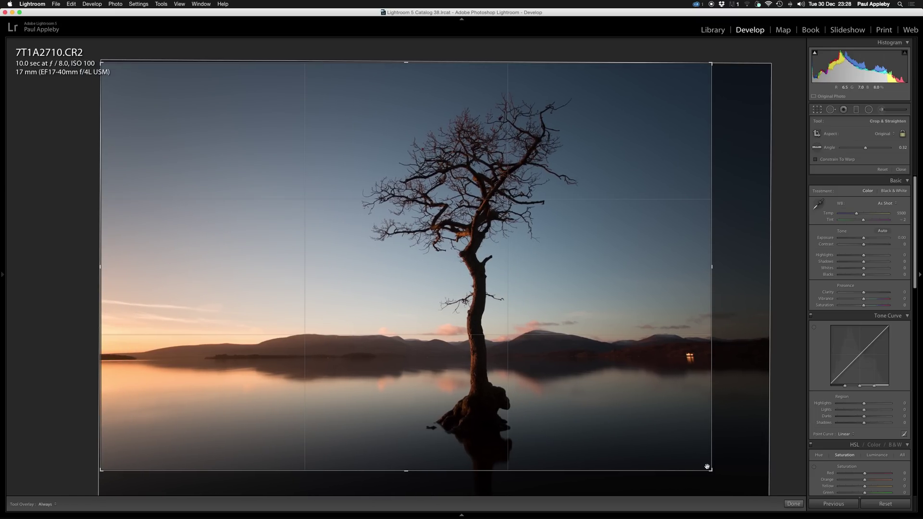
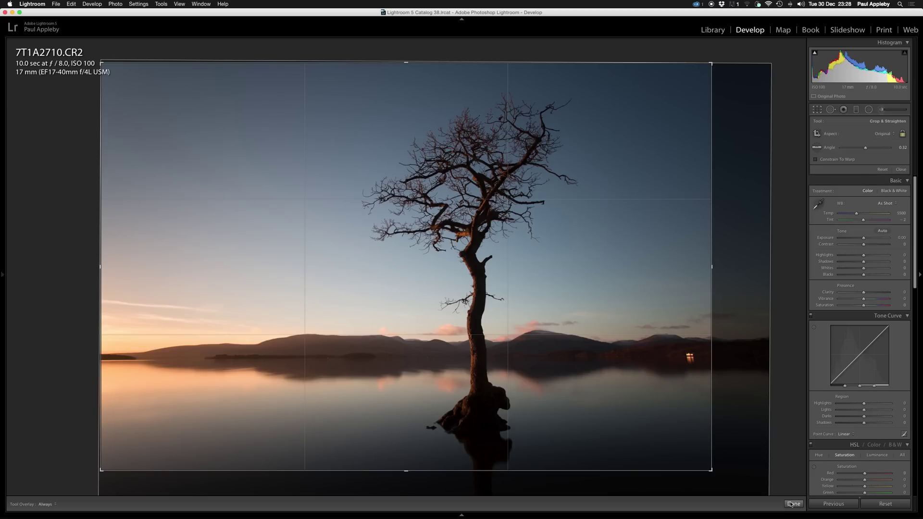
click(793, 504)
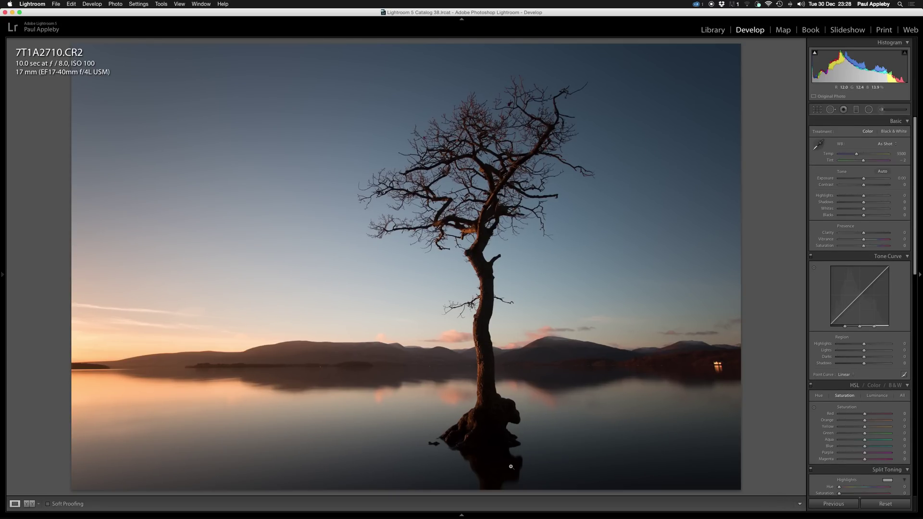
- Reopen the crop, rotate the photo to an angle of about 0.05, and enlarge the crop to nearly the full frame
click(817, 111)
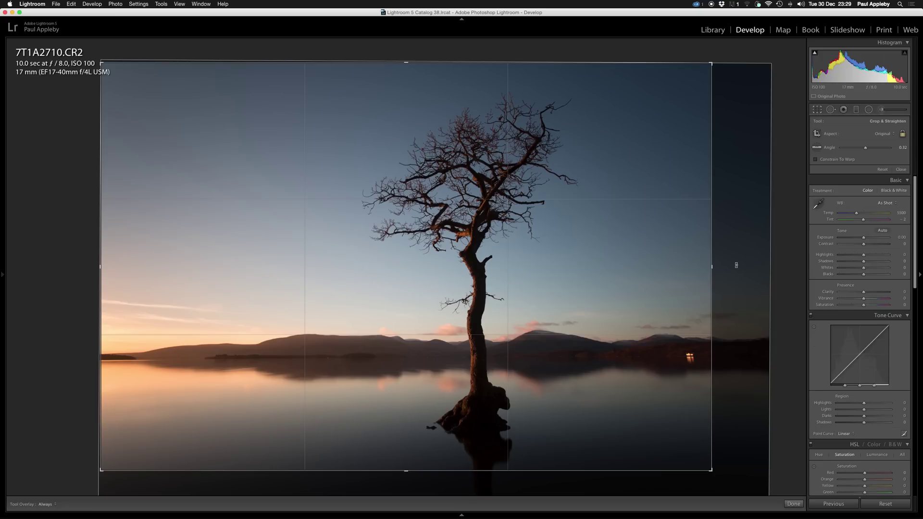
drag(718, 478, 744, 420)
drag(711, 470, 757, 494)
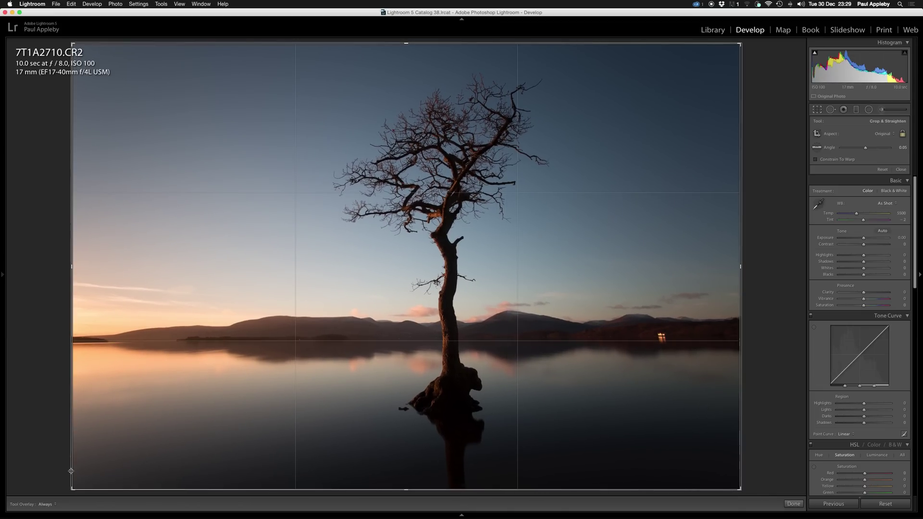
- Try cropping from the lower-left corner, restore the frame, and apply a slight inward crop from the lower-right corner instead
drag(72, 487, 102, 485)
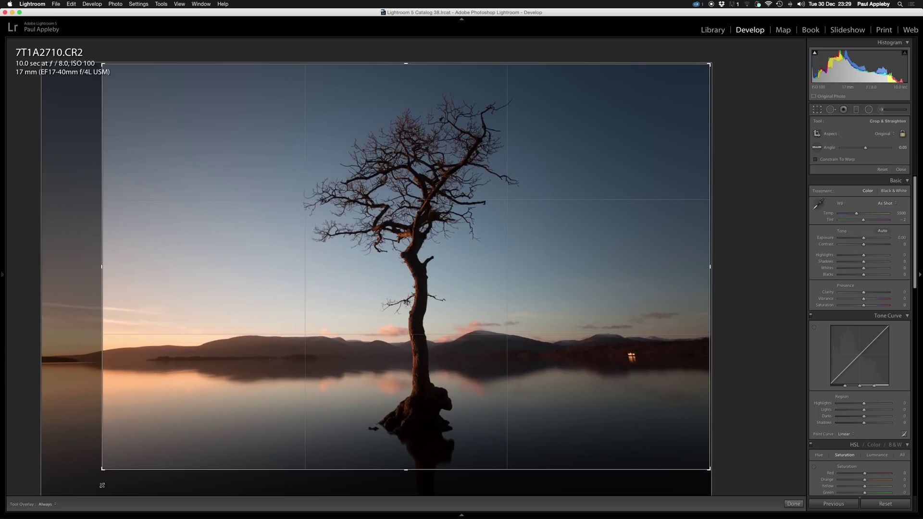
drag(102, 485, 47, 496)
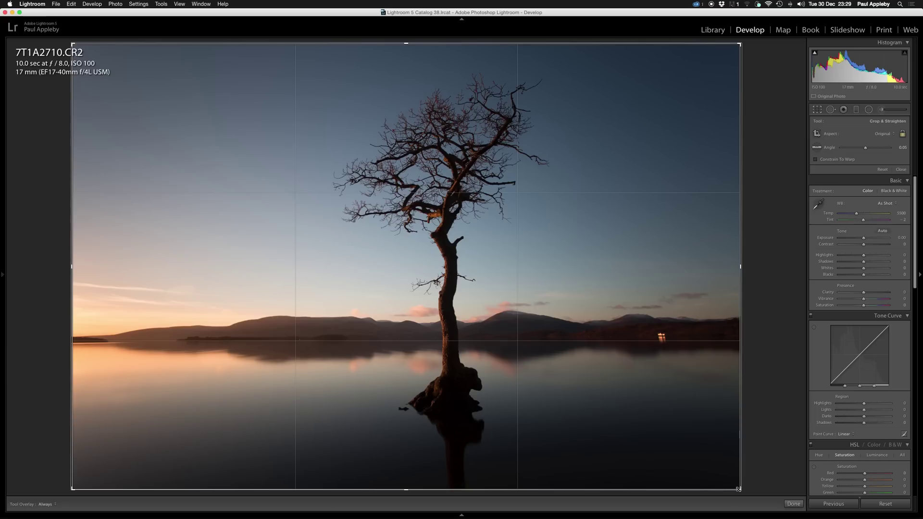
drag(739, 489, 726, 483)
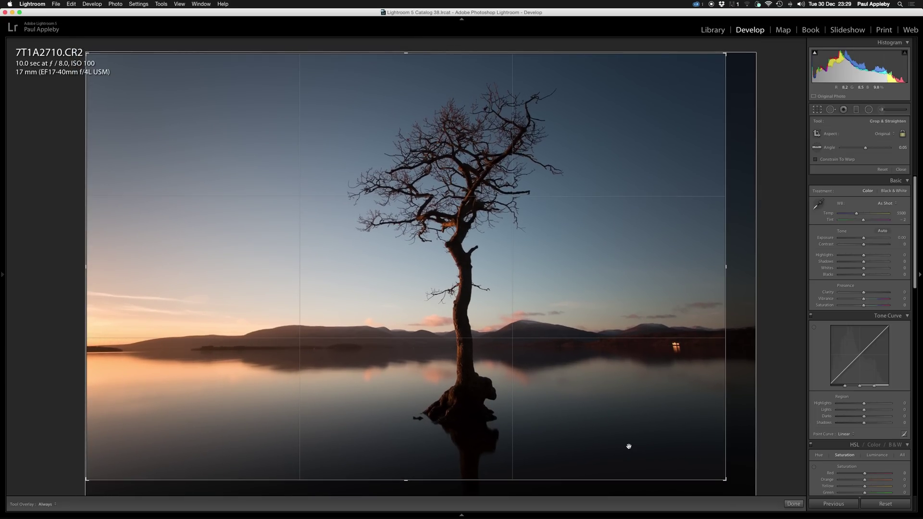
click(793, 504)
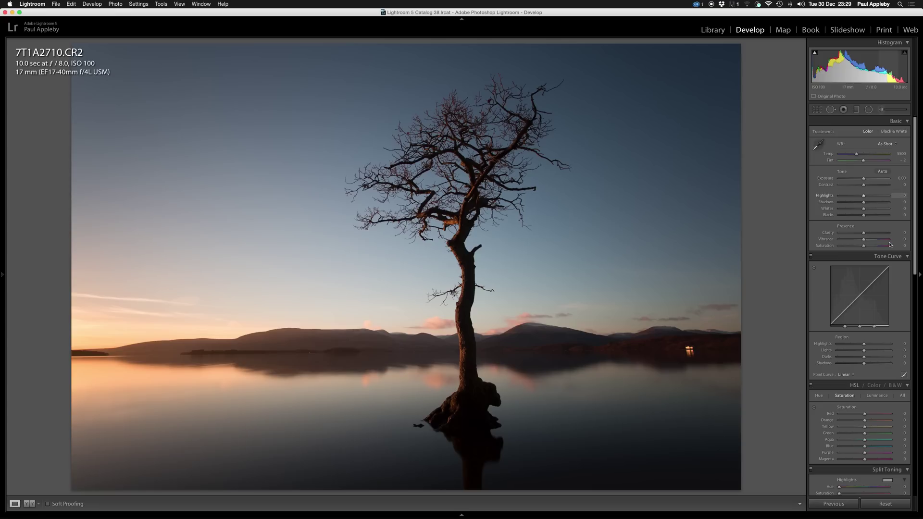
- Try brightening the exposure to +2.70 and reset it to 0.00
scroll(878, 348, down, 10)
scroll(878, 348, up, 10)
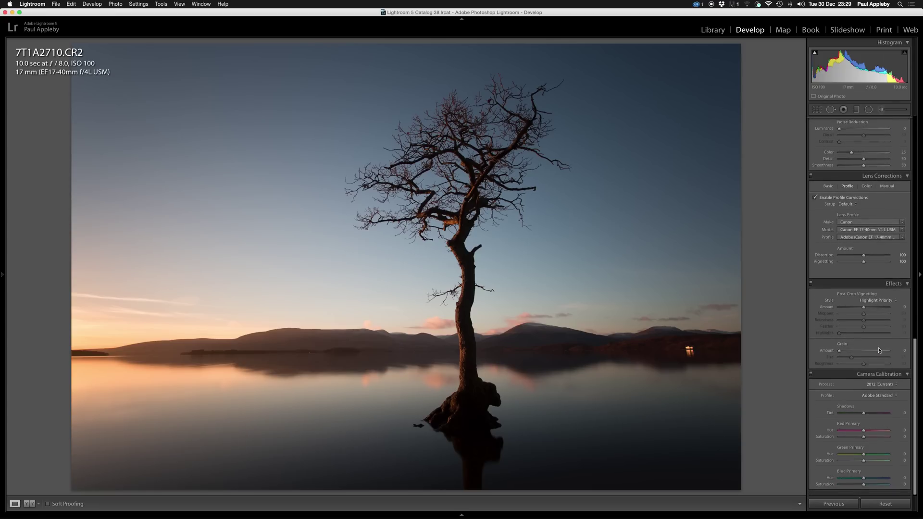
scroll(878, 347, down, 1)
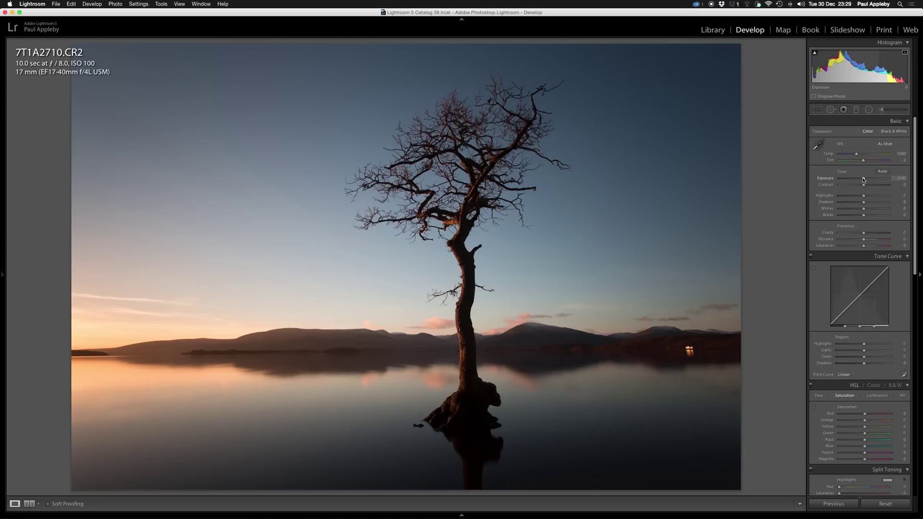
drag(864, 179, 876, 180)
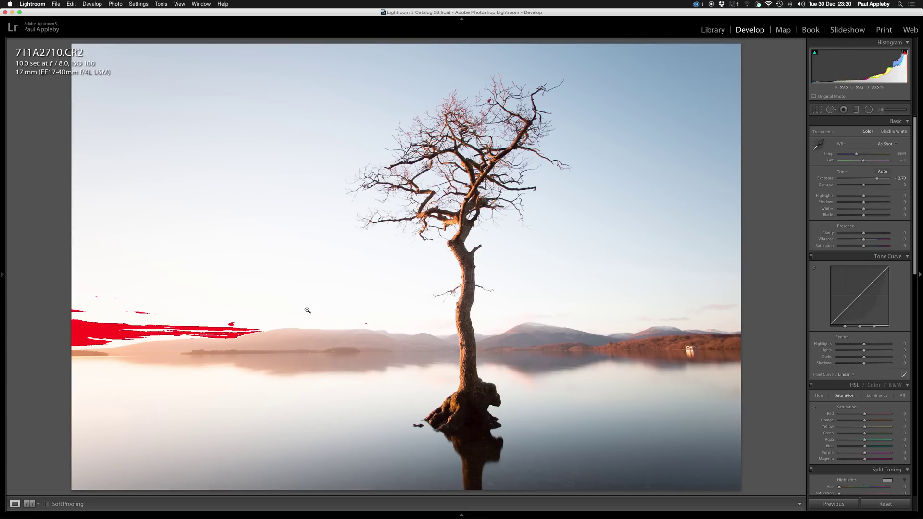
double_click(828, 180)
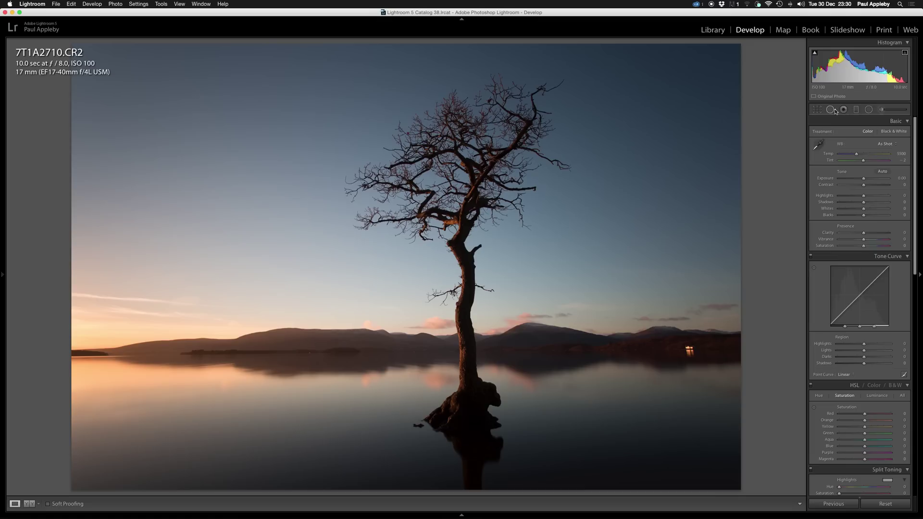
- Reopen the crop, rotate the photo slightly clockwise to level the horizon, and apply it
key(r)
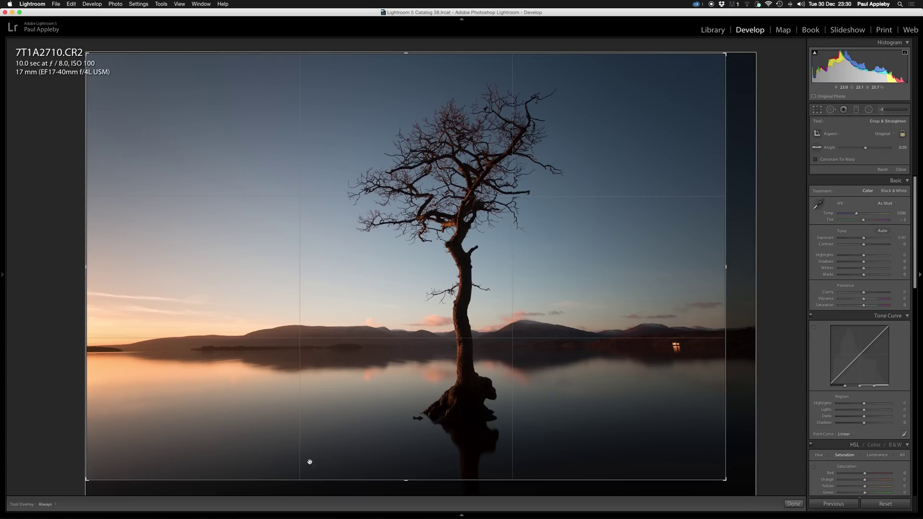
drag(358, 489, 355, 490)
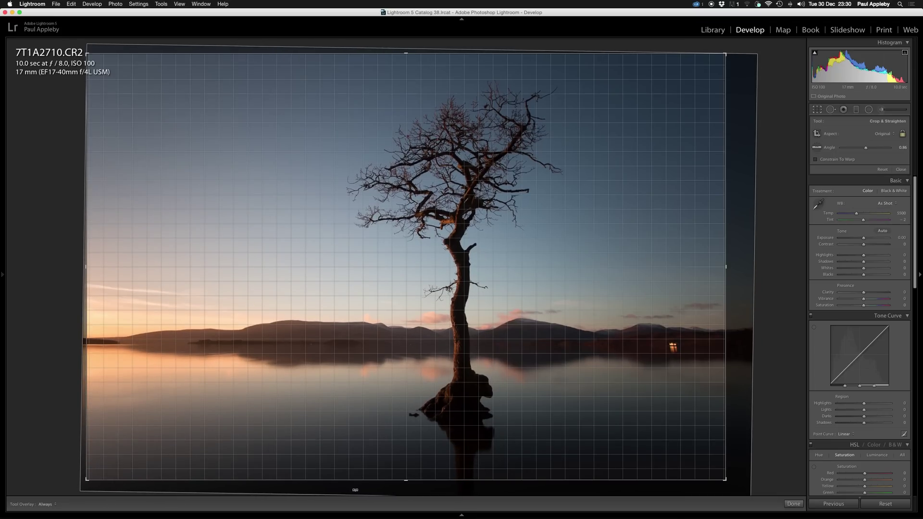
click(793, 504)
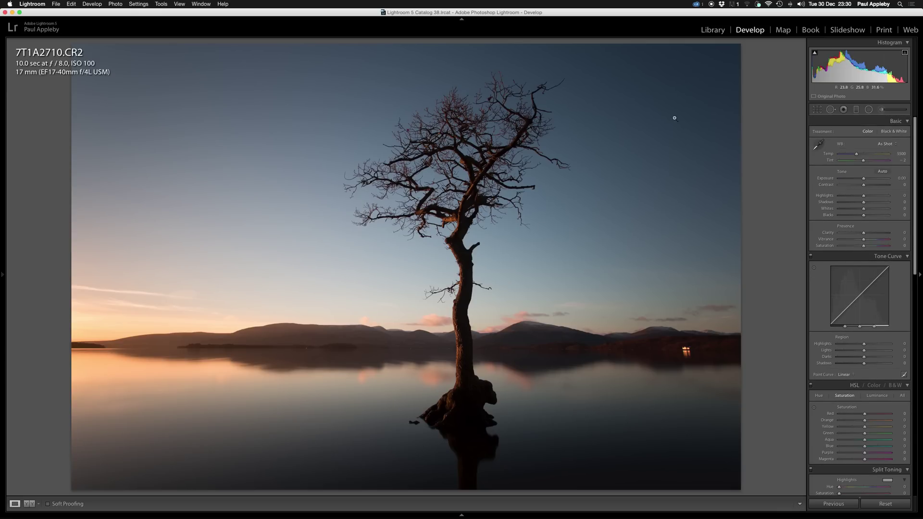
- Inspect the sky and sunset horizon up close, and set Exposure to +0.30 and Highlights to -12
click(676, 103)
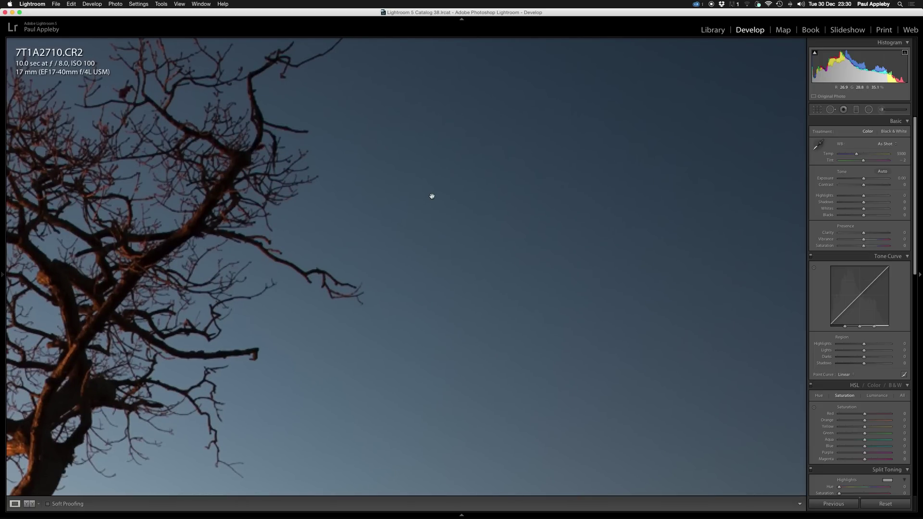
click(213, 326)
click(108, 330)
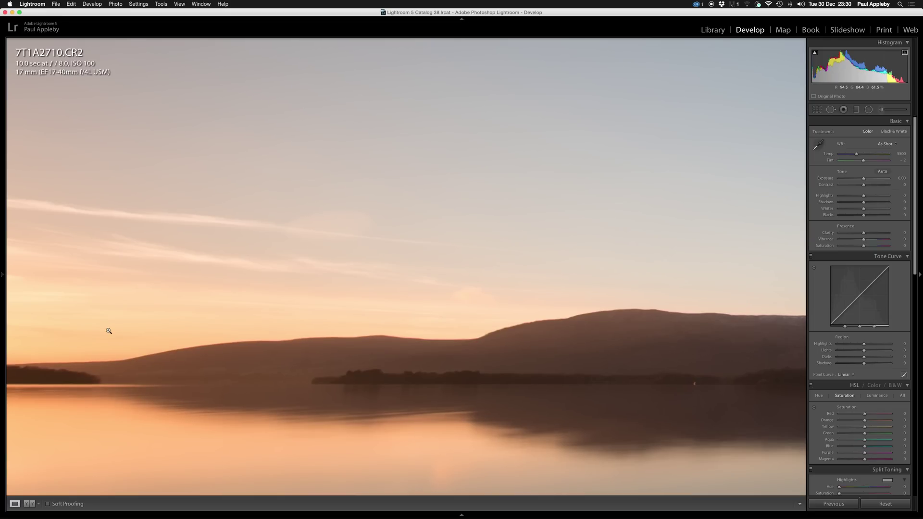
click(109, 330)
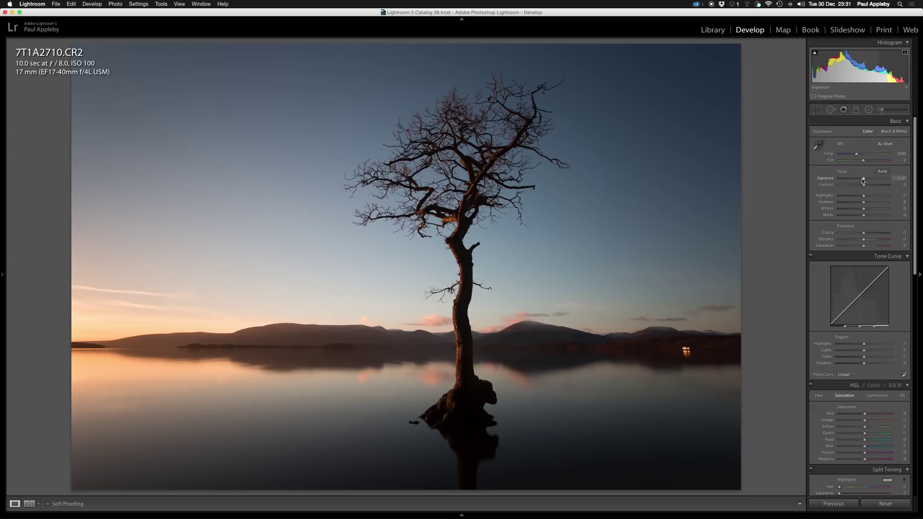
drag(864, 180, 866, 180)
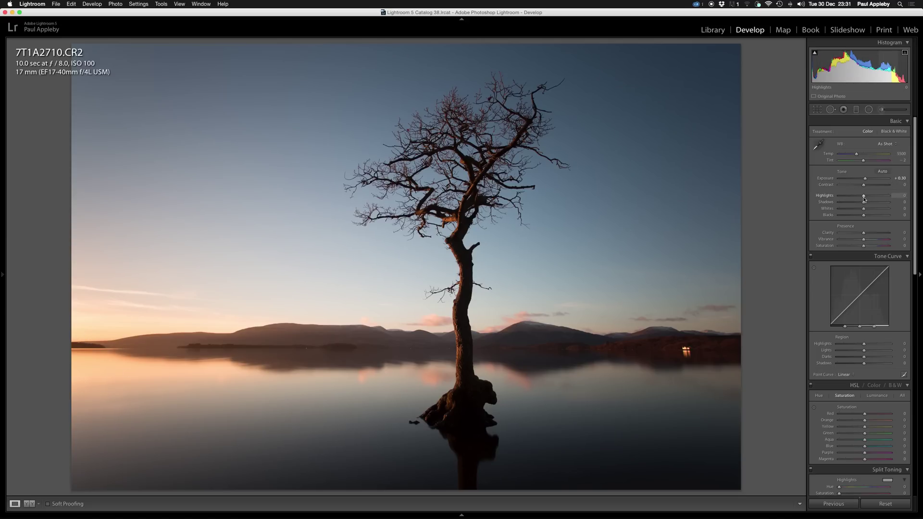
drag(863, 198, 861, 199)
- Try a vertical graduated filter from the sunset side past the tree with Exposure at -0.52, and delete it
click(856, 110)
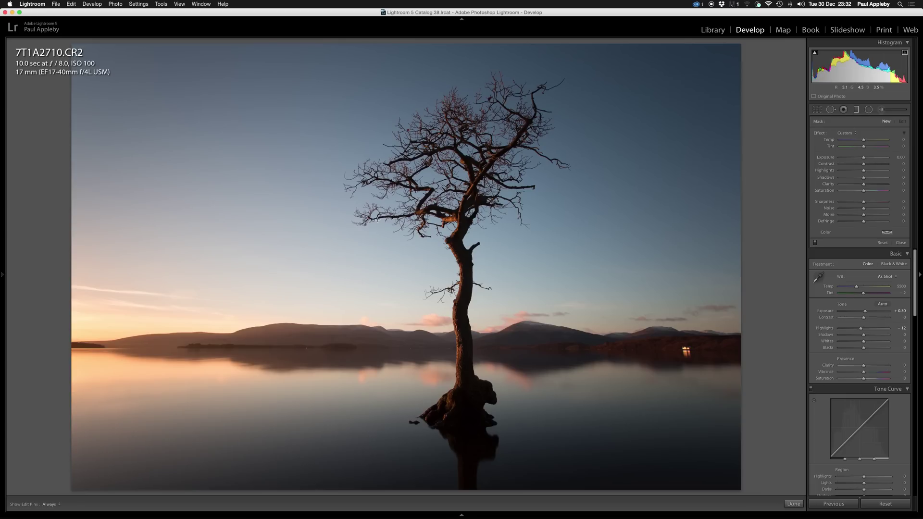
drag(169, 257, 532, 281)
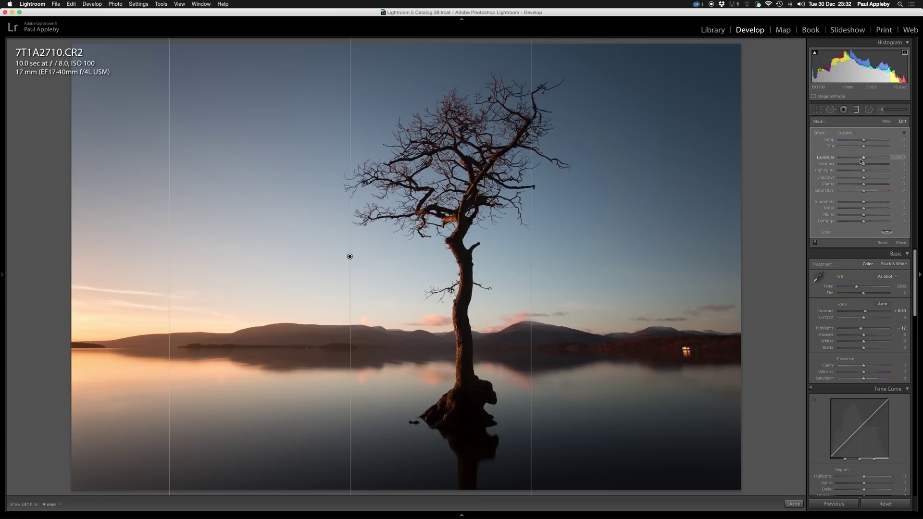
drag(864, 159, 849, 160)
mouse_move(847, 157)
mouse_down()
mouse_move(869, 160)
mouse_move(860, 161)
mouse_up()
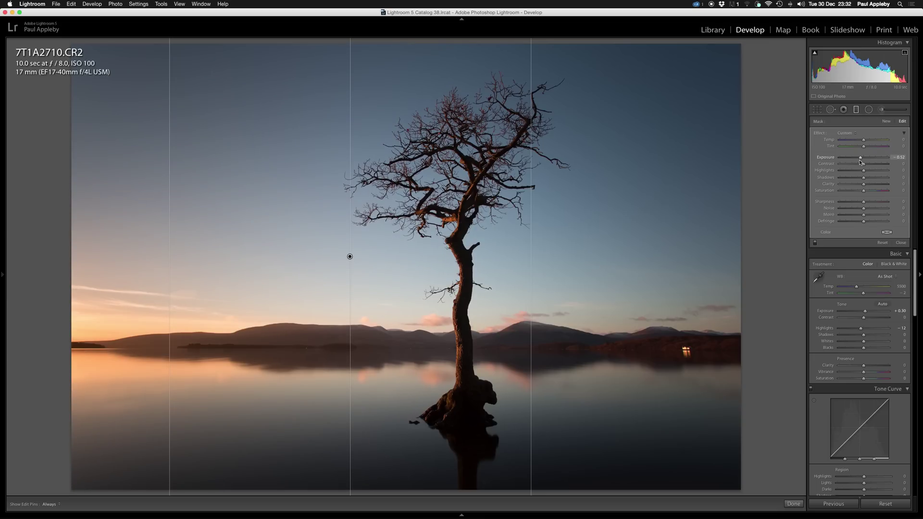
drag(349, 257, 349, 257)
key(Delete)
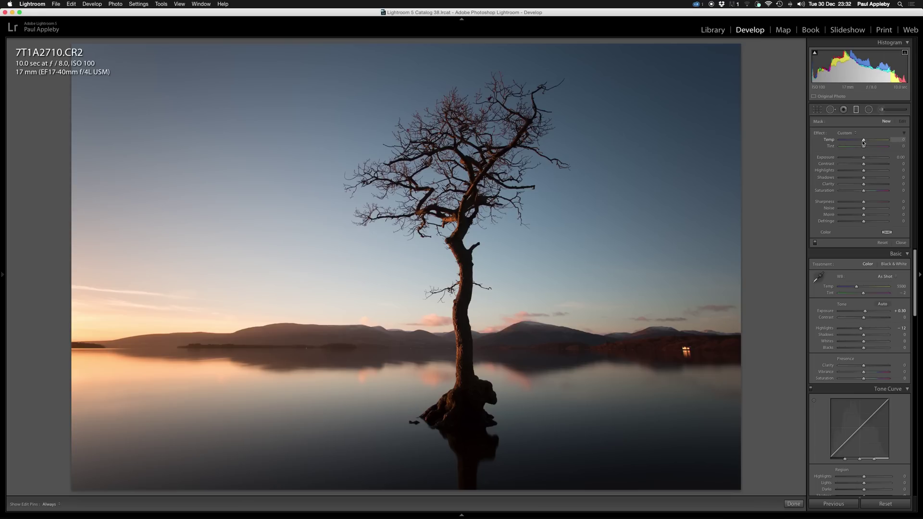
- Close the graduated filter with its Temp reset, and cool the photo's overall white balance Temp to 3985
drag(863, 142, 836, 142)
double_click(829, 139)
click(794, 504)
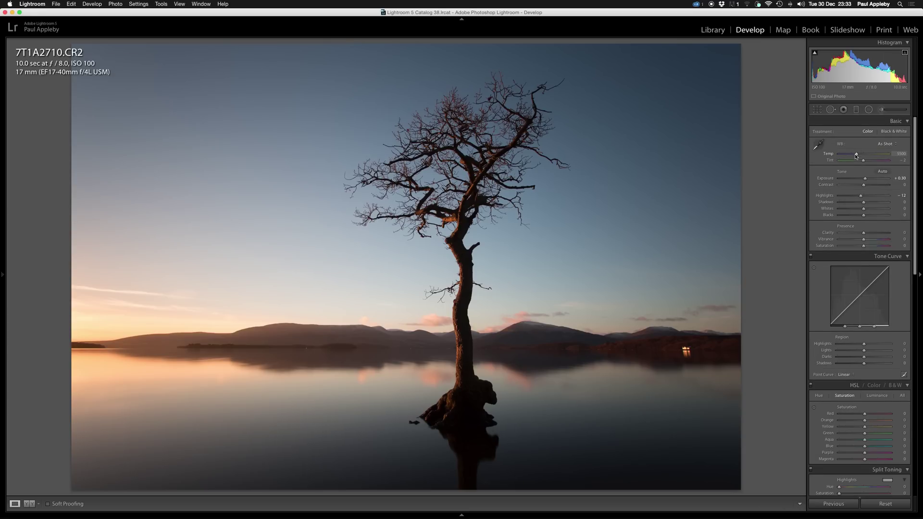
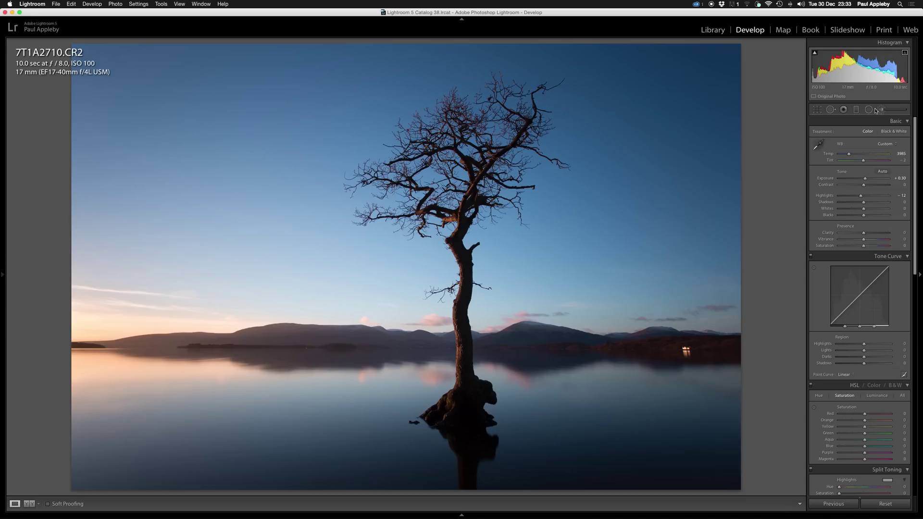
- Draw a wide radial filter with an inverted mask, centre it on the sunset horizon, and narrow its far end
click(869, 111)
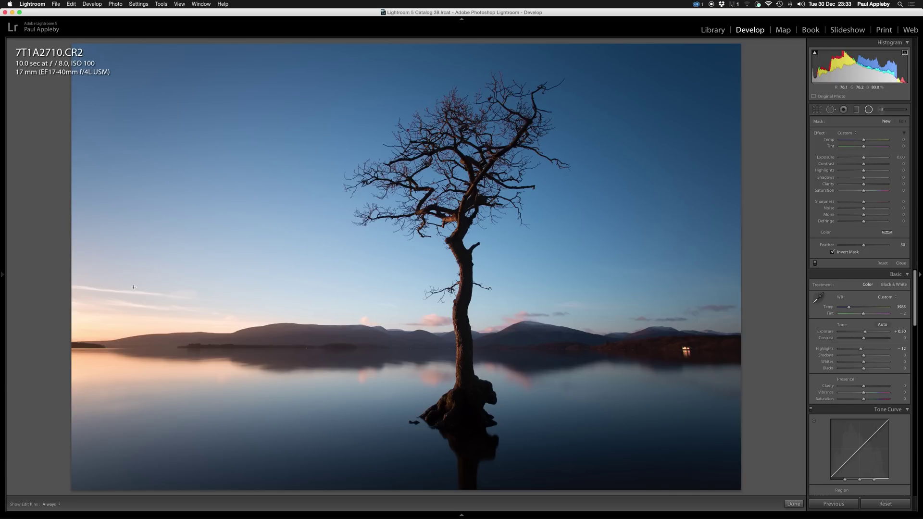
drag(390, 345, 793, 398)
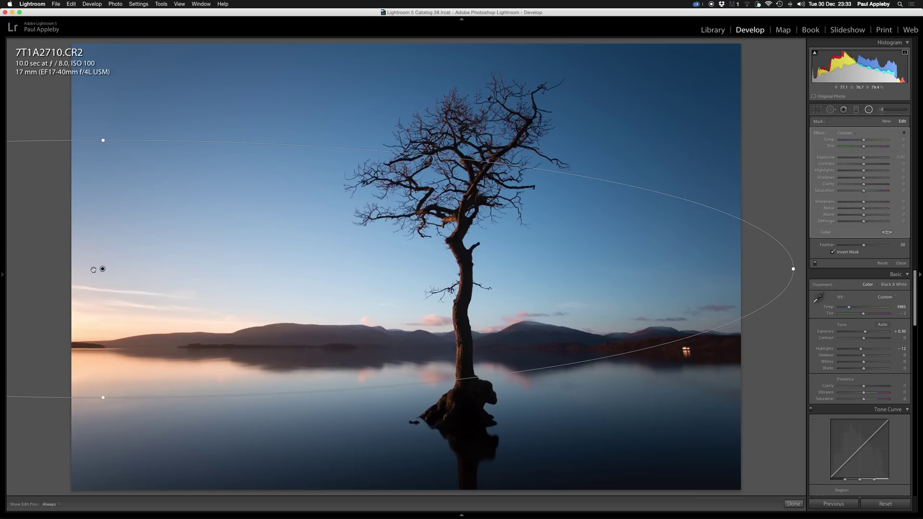
drag(103, 269, 113, 326)
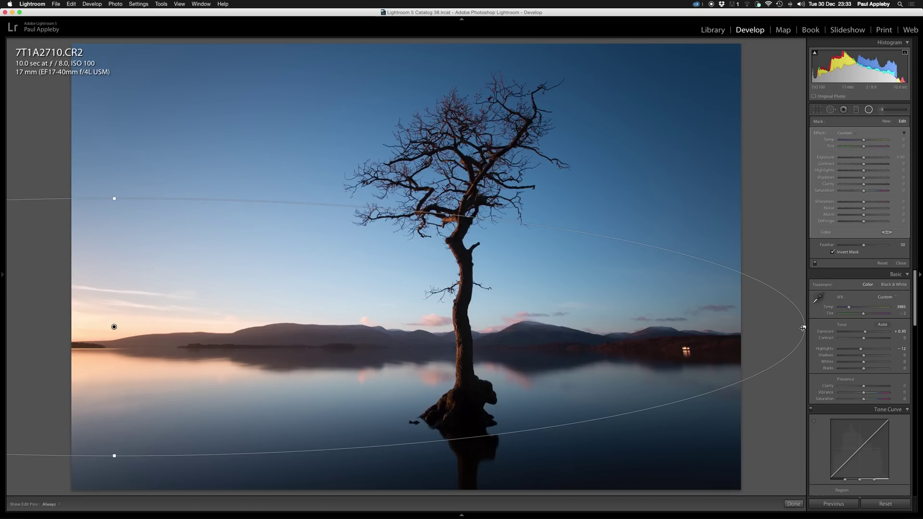
drag(788, 328, 710, 328)
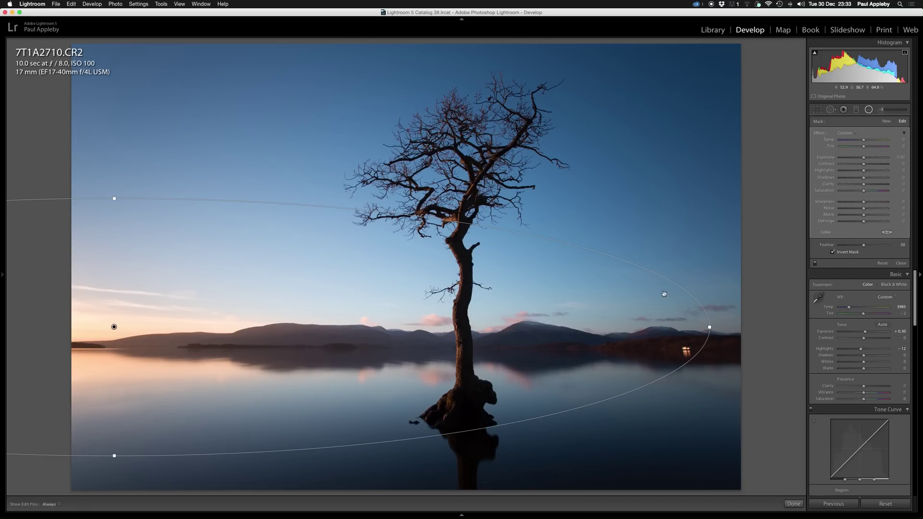
- Make the radial filter slightly taller, set its Temp to 60 and reduce its Highlights slightly, and finish the filter
drag(864, 141, 869, 142)
drag(114, 198, 117, 179)
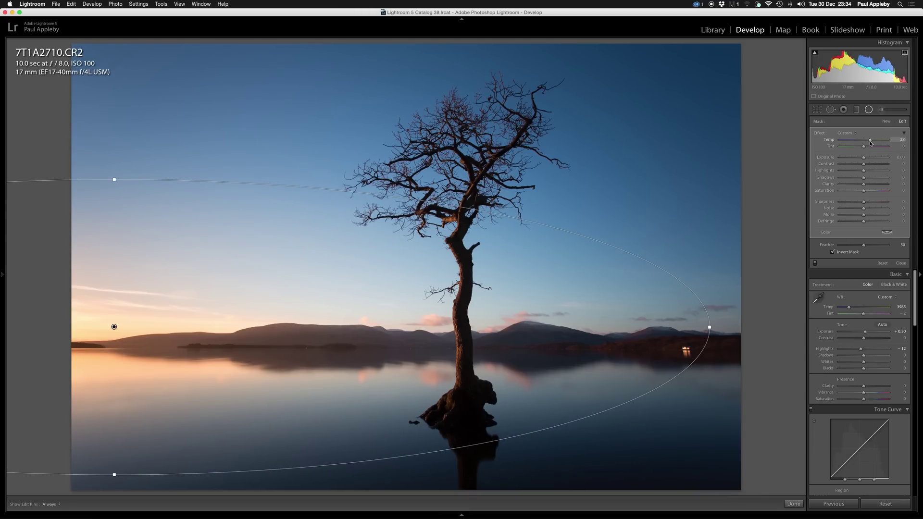
mouse_move(871, 143)
mouse_down()
mouse_move(895, 144)
mouse_move(878, 144)
mouse_up()
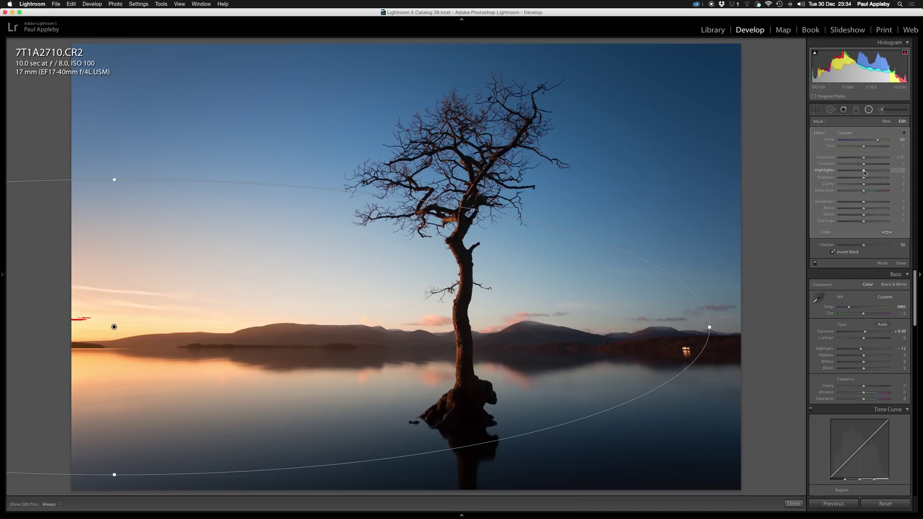
drag(862, 173, 860, 173)
click(794, 504)
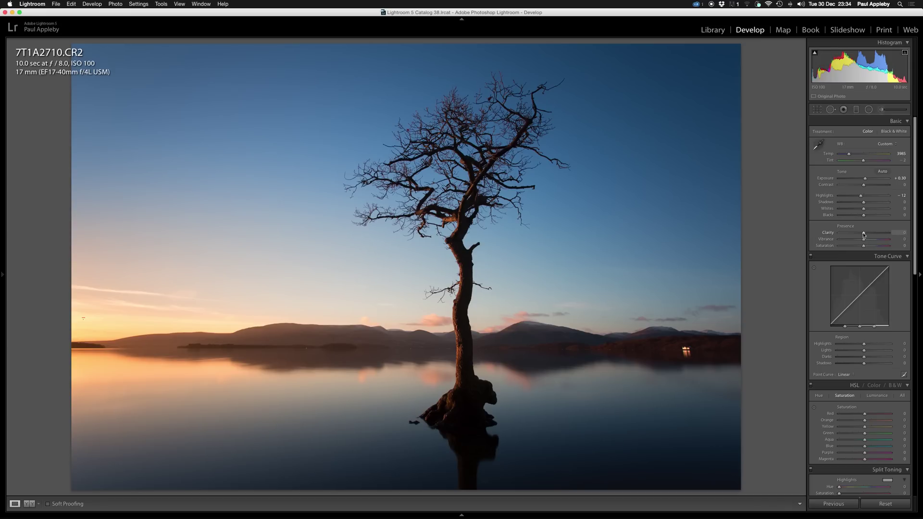
- Try Clarity at +100 and at a slight boost, and reset it to 0
drag(864, 234, 902, 236)
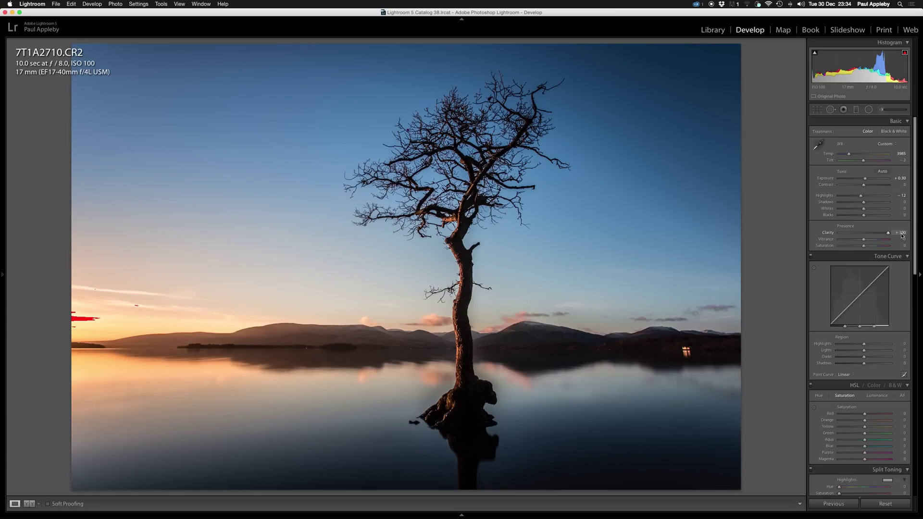
drag(902, 236, 865, 235)
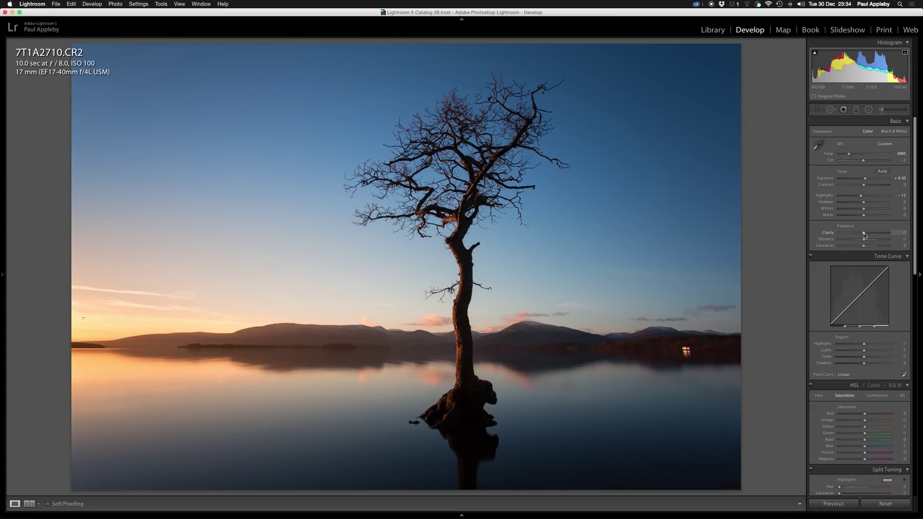
drag(864, 235, 864, 235)
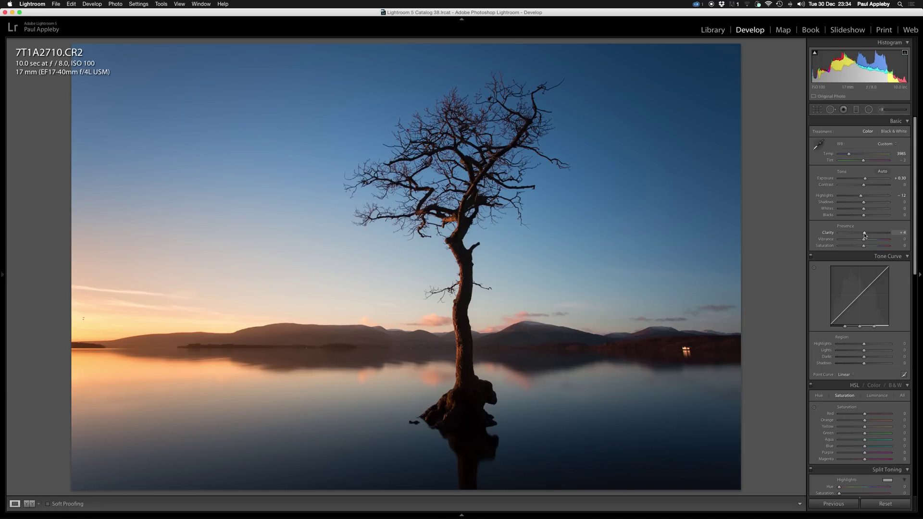
double_click(828, 233)
- Test Saturation at +97 and reset it, and settle on Saturation +3 and Vibrance +25
drag(863, 246, 887, 246)
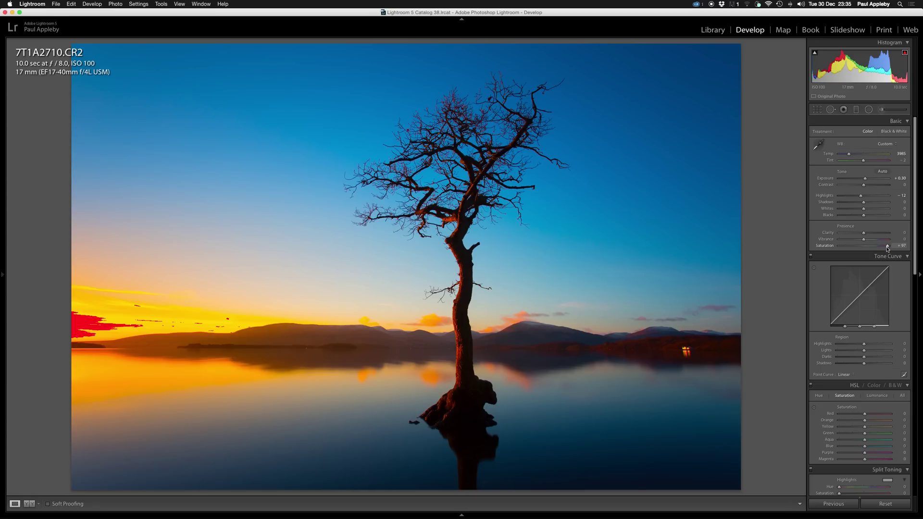
double_click(823, 246)
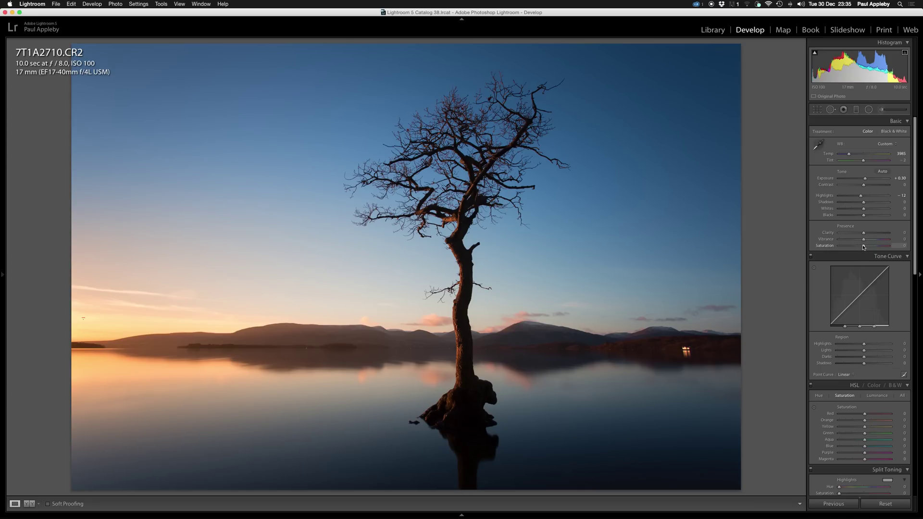
drag(864, 247, 864, 247)
click(824, 240)
drag(864, 240, 868, 241)
mouse_move(868, 241)
mouse_down()
mouse_move(896, 242)
mouse_move(835, 242)
mouse_move(894, 243)
mouse_move(871, 245)
mouse_up()
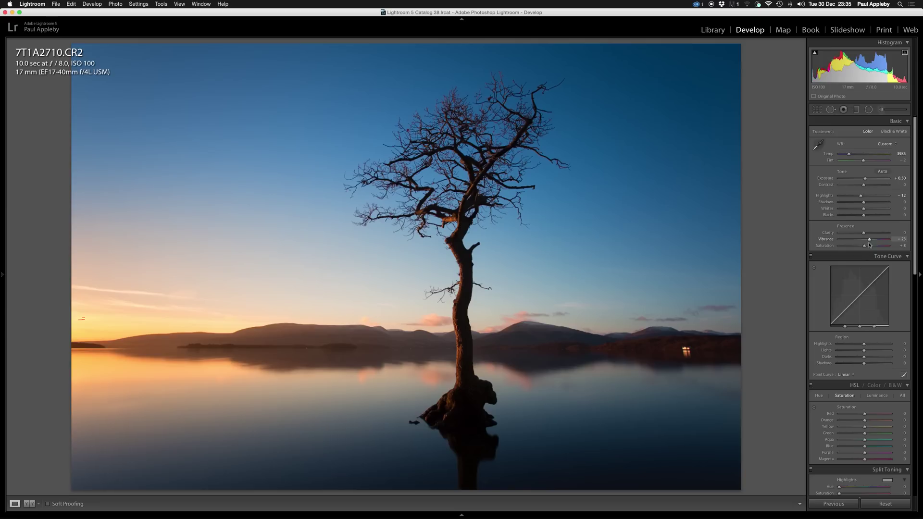
drag(870, 245, 870, 246)
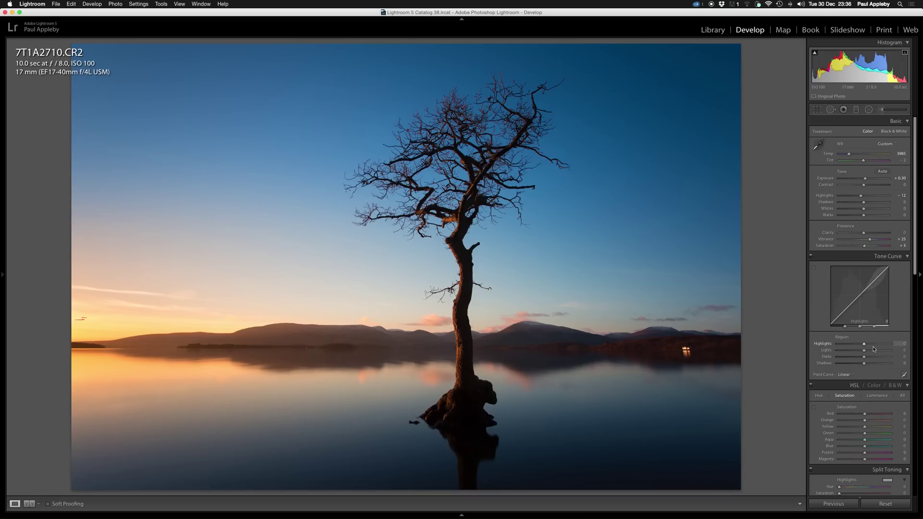
- Test the tone curve's Lights at +29 and settle on +4
scroll(876, 347, down, 4)
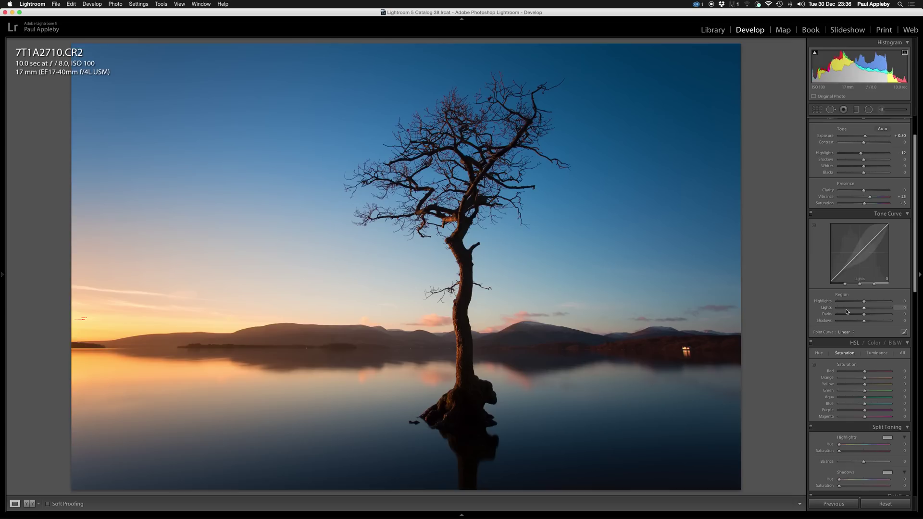
drag(864, 308, 872, 311)
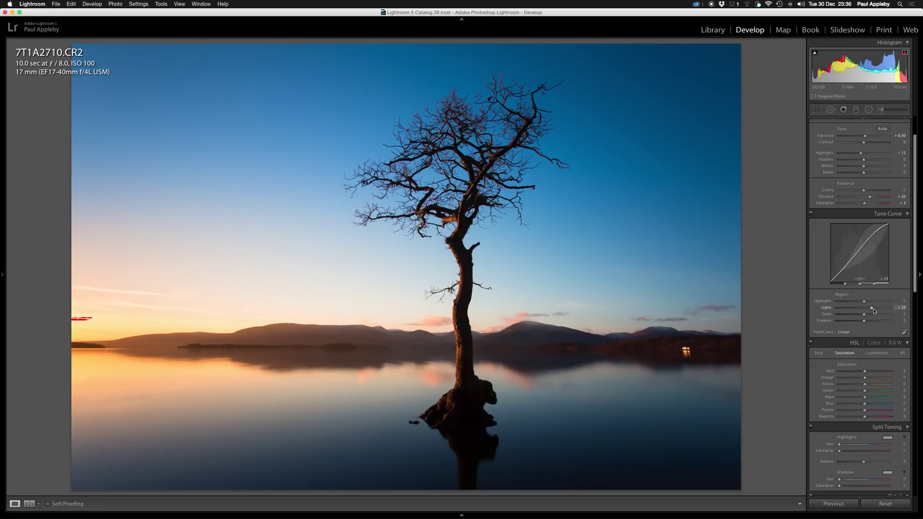
drag(872, 311, 866, 312)
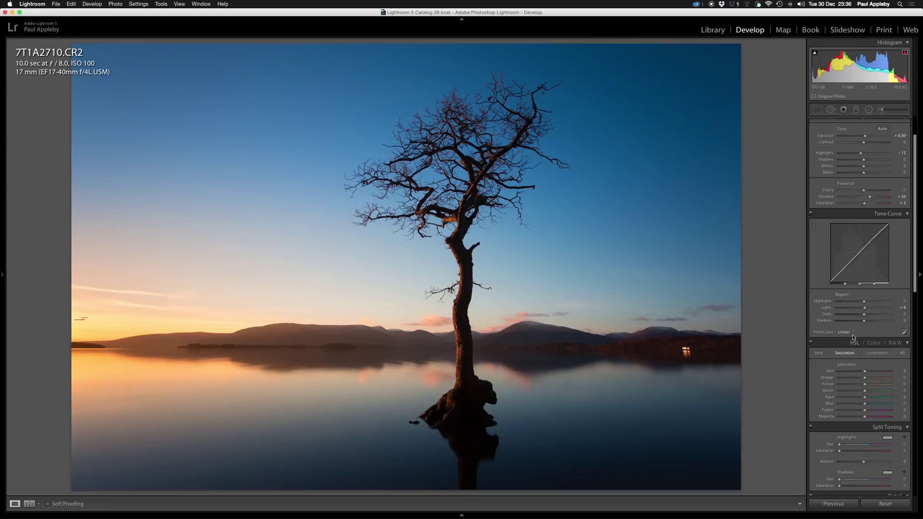
- Set the Blue saturation in the HSL adjustments to -2
scroll(853, 337, down, 5)
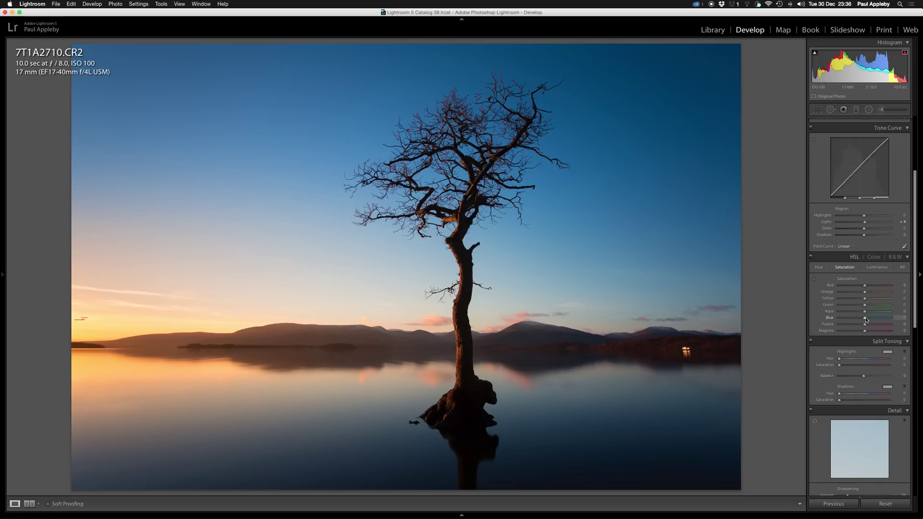
mouse_move(865, 320)
mouse_down()
mouse_move(881, 321)
mouse_move(865, 321)
mouse_up()
drag(864, 319, 830, 321)
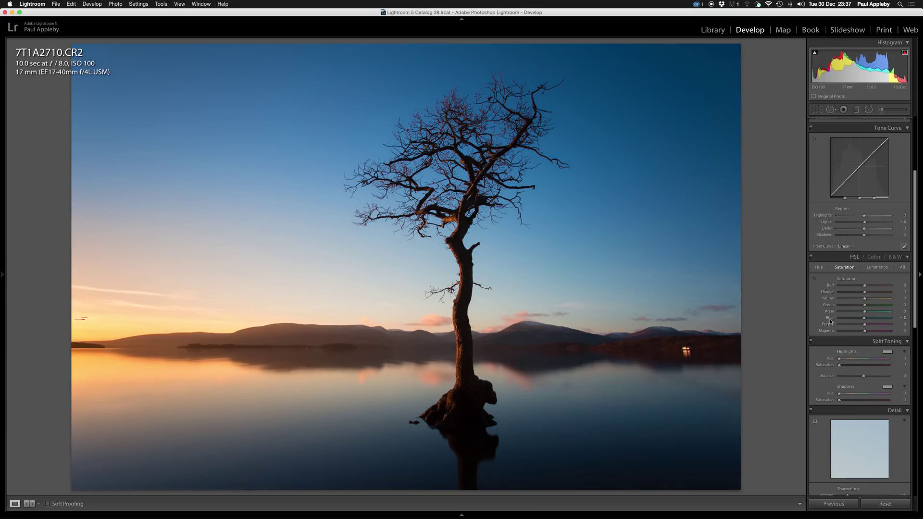
- Test a strongly darkened Blue luminance, settle on about -6, and inspect the sky around the branches up close
click(877, 267)
drag(865, 319, 840, 321)
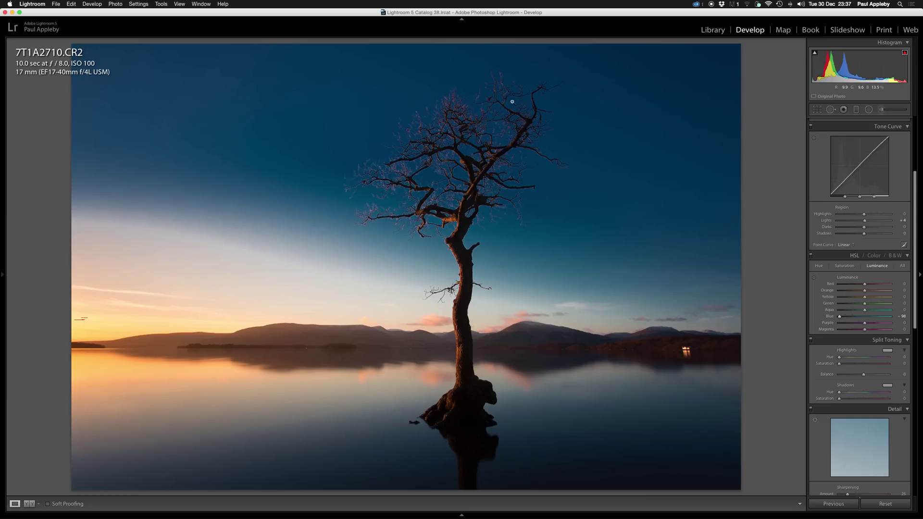
double_click(826, 317)
drag(865, 319, 863, 318)
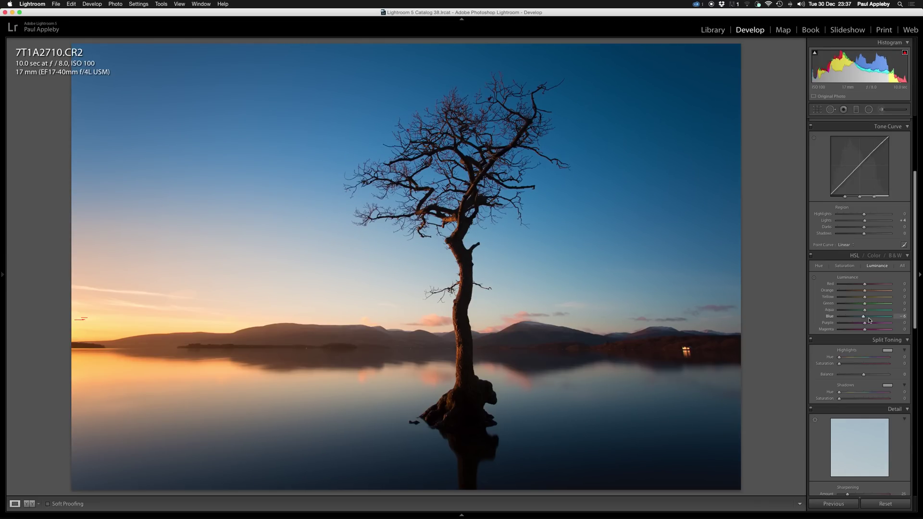
click(603, 104)
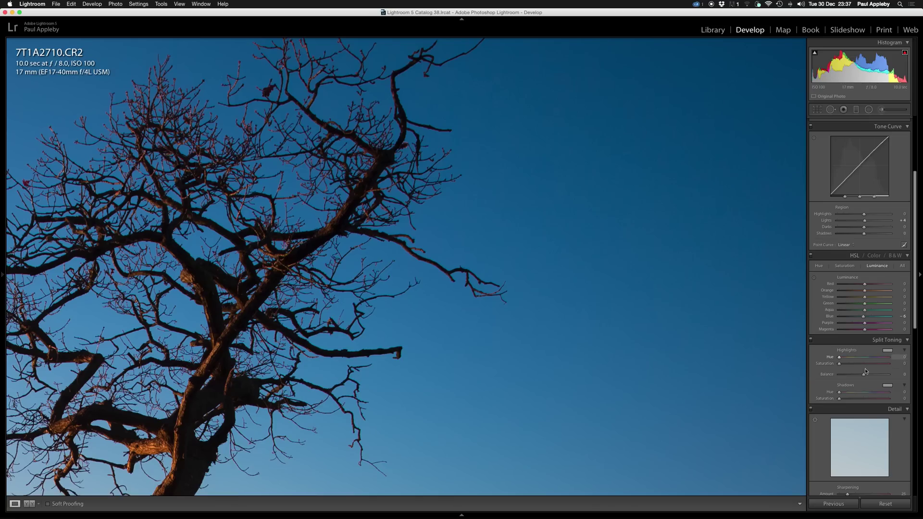
- Aim the Detail preview at the blue sky beside the tree, test Luminance noise reduction at 100 and undo it
click(654, 355)
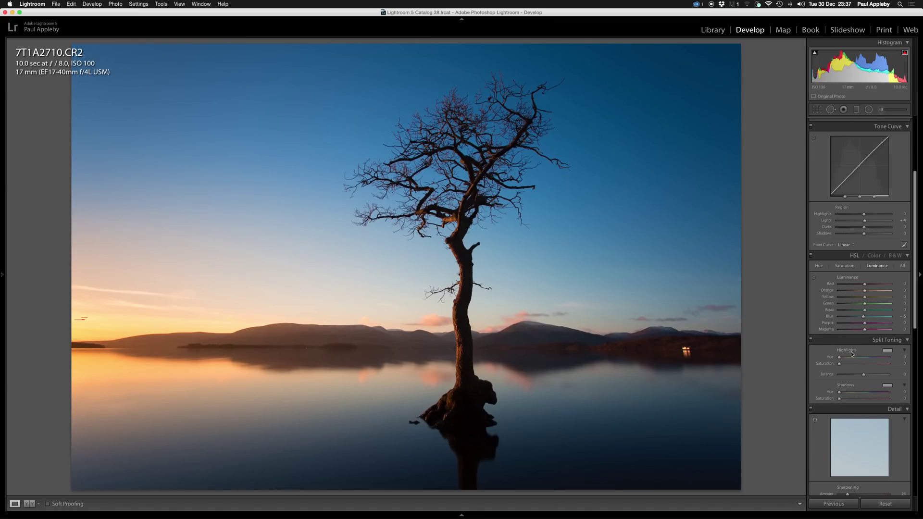
scroll(852, 354, down, 3)
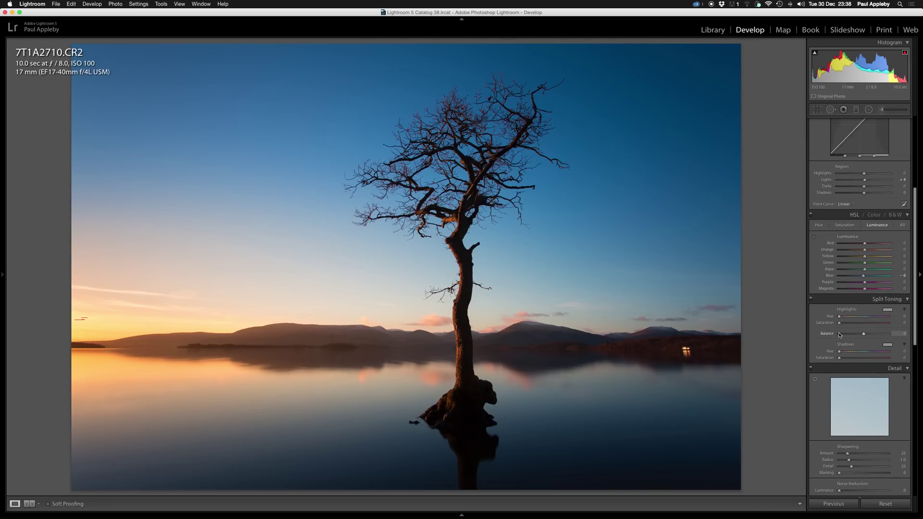
scroll(846, 322, down, 8)
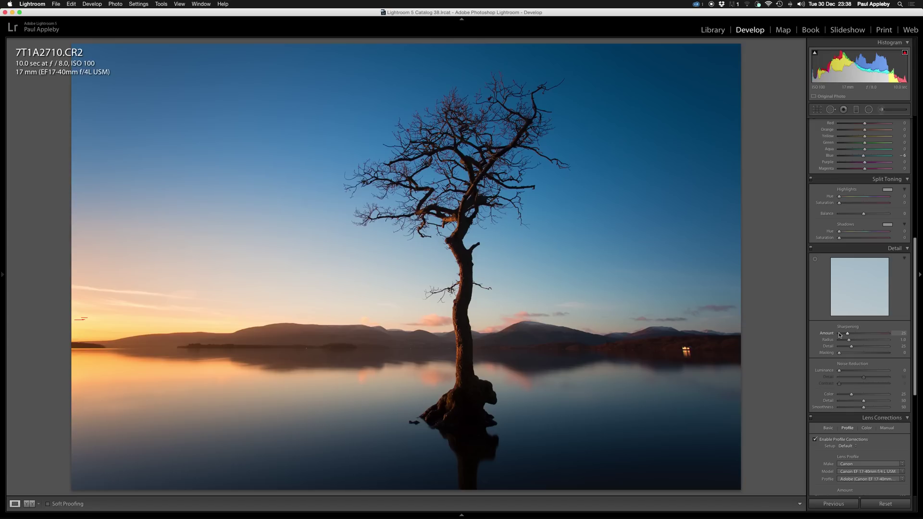
click(854, 304)
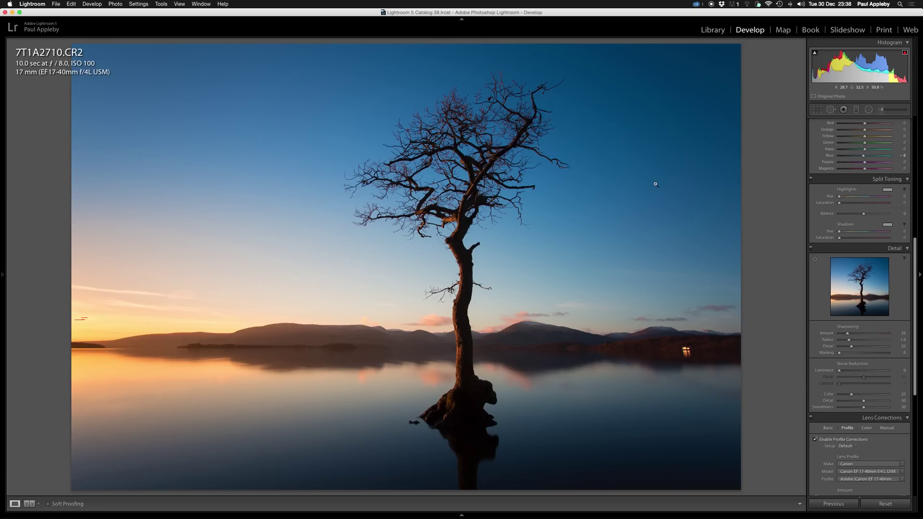
click(814, 260)
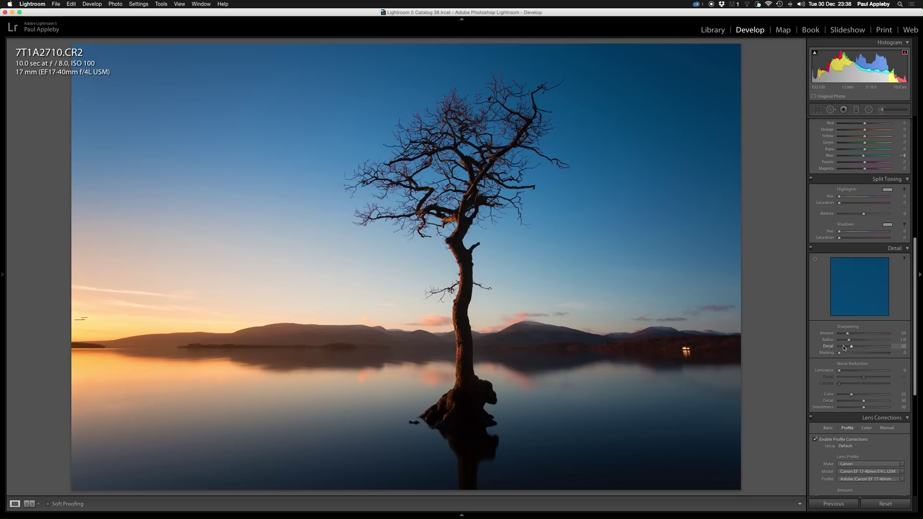
drag(839, 371, 906, 377)
key(super+z)
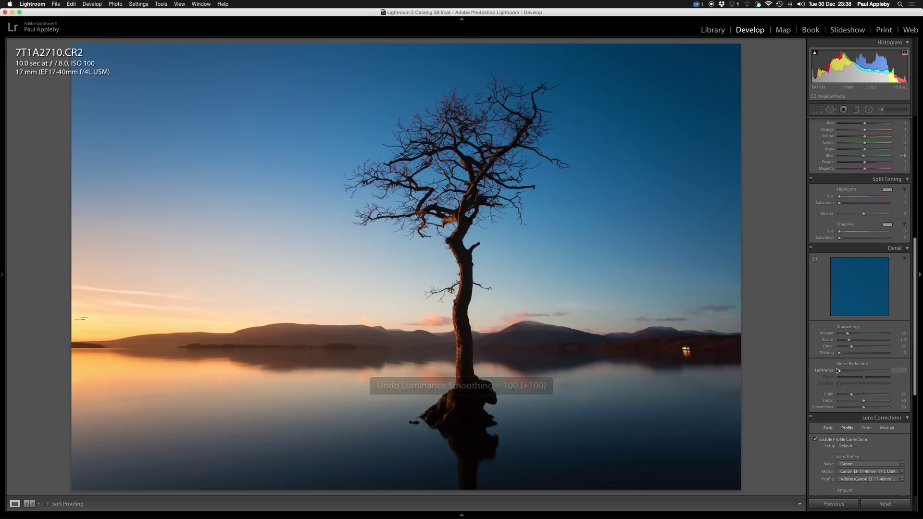
- Test the post-crop vignetting Amount at -16 and reset it
scroll(845, 406, down, 10)
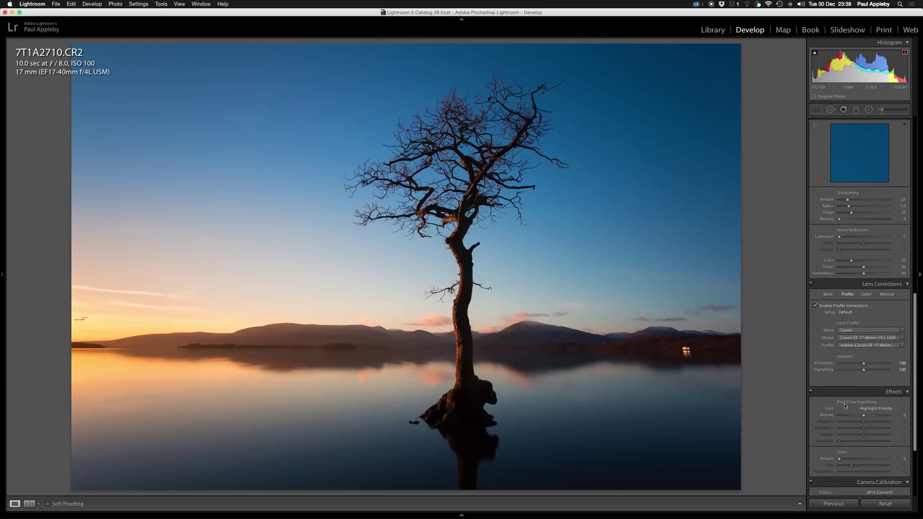
scroll(845, 406, down, 2)
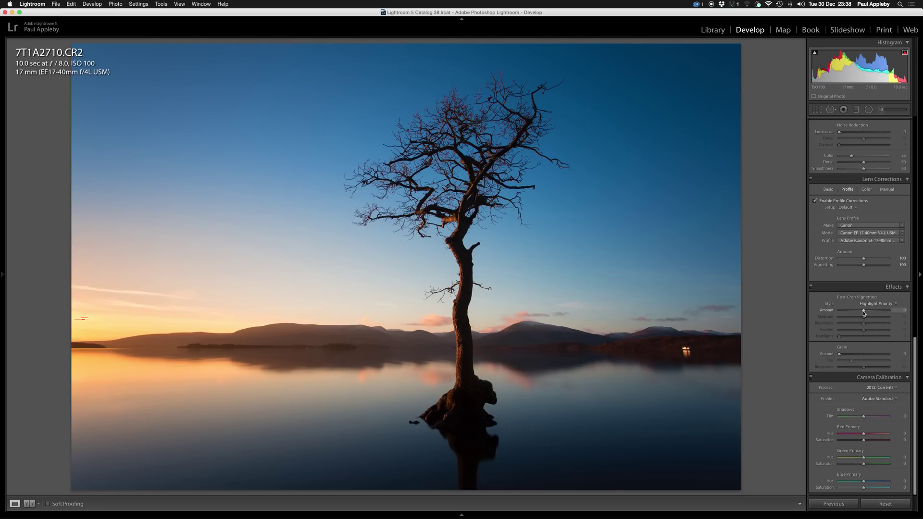
mouse_move(863, 313)
mouse_down()
mouse_move(845, 314)
mouse_move(859, 313)
mouse_up()
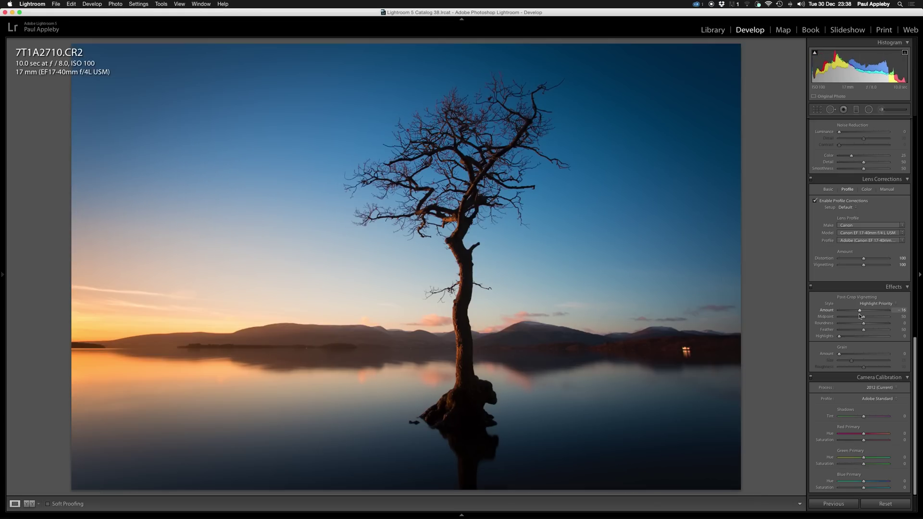
double_click(831, 312)
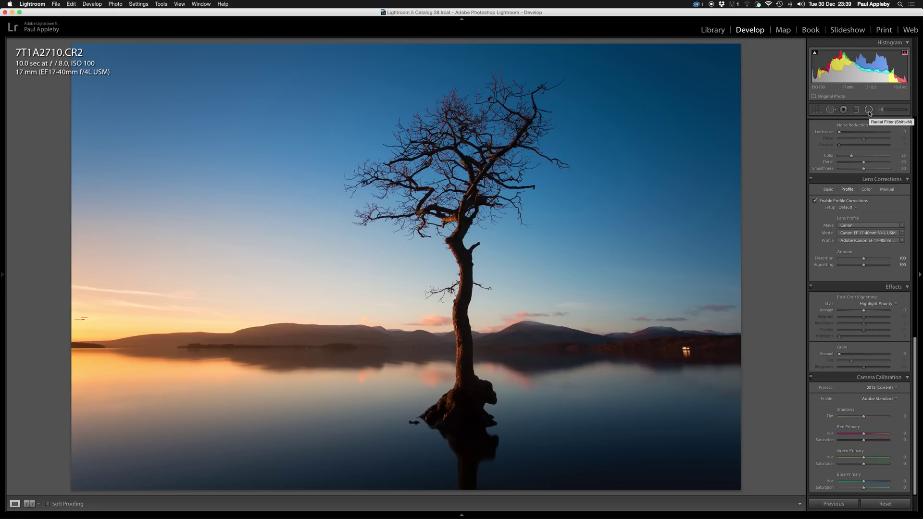
- Test the Camera Landscape calibration profile and return to Adobe Standard
scroll(838, 393, down, 2)
click(887, 401)
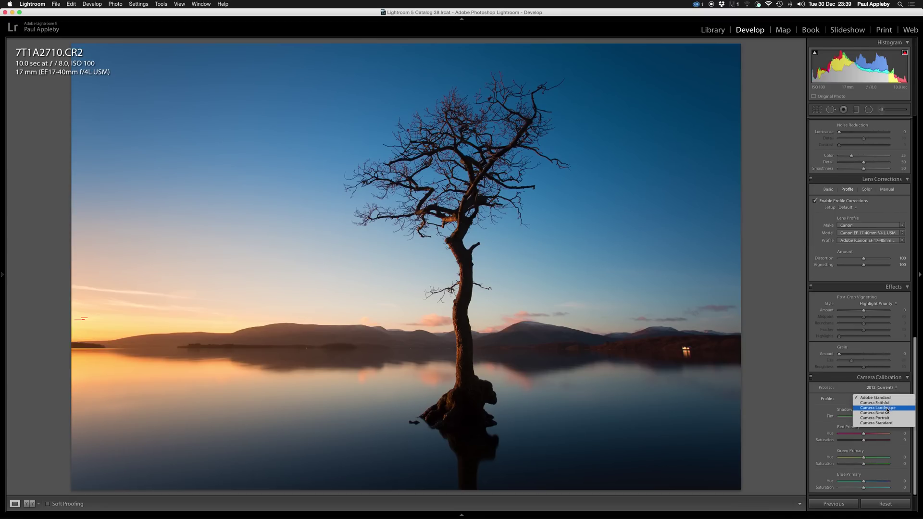
click(887, 410)
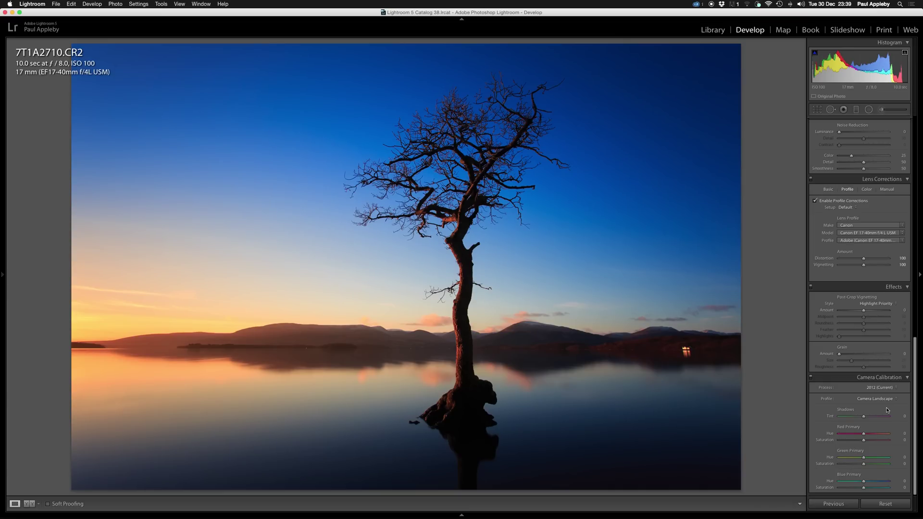
click(883, 396)
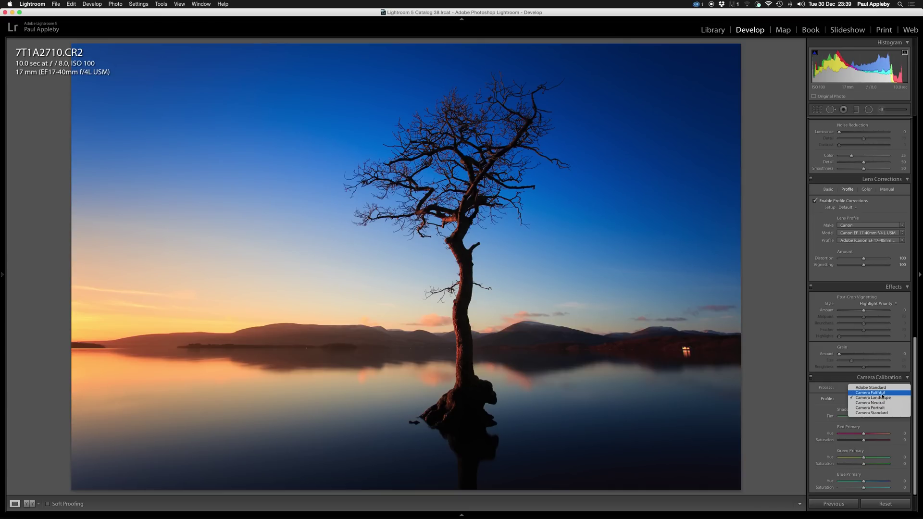
click(881, 388)
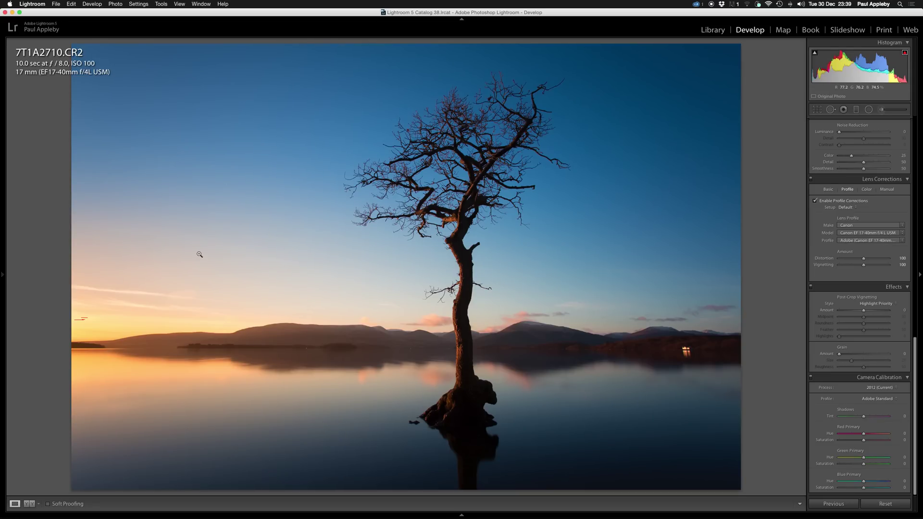
- Try a slightly lower Blacks value in the Basic adjustments
scroll(876, 235, up, 5)
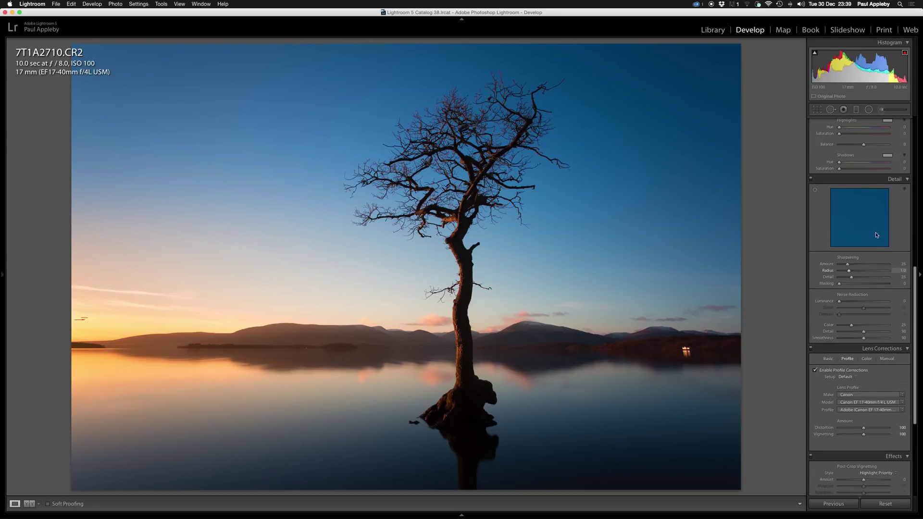
scroll(876, 235, up, 10)
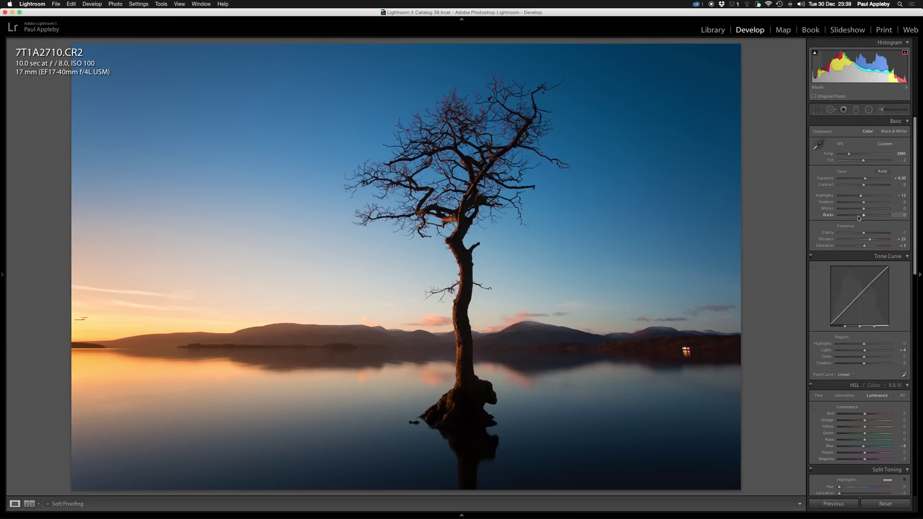
drag(864, 216, 862, 217)
- Set up an Adjustment Brush of size 4.0 with Auto Mask over a close-up of the tree trunk
click(463, 282)
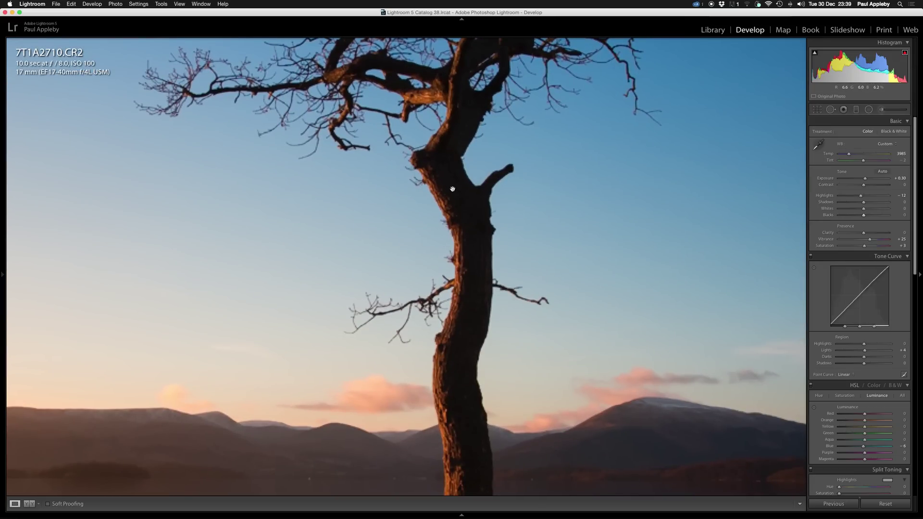
drag(449, 245, 470, 245)
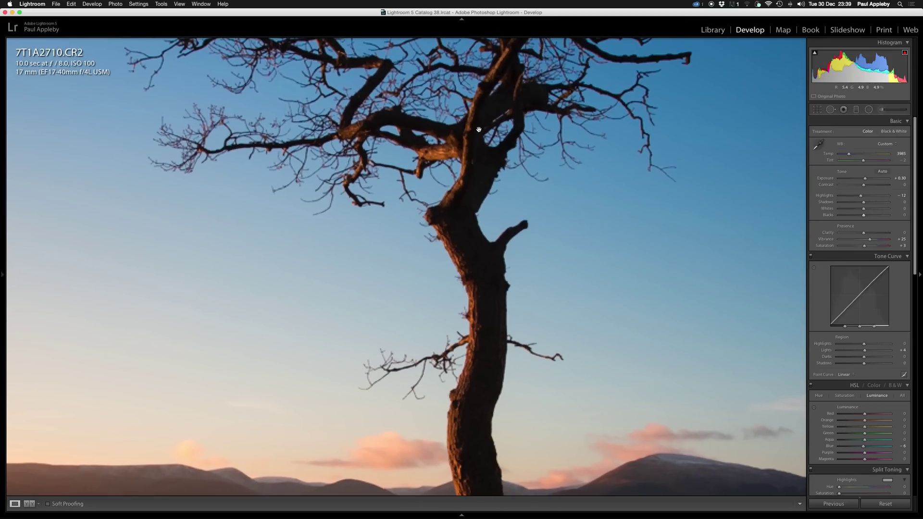
scroll(485, 281, down, 5)
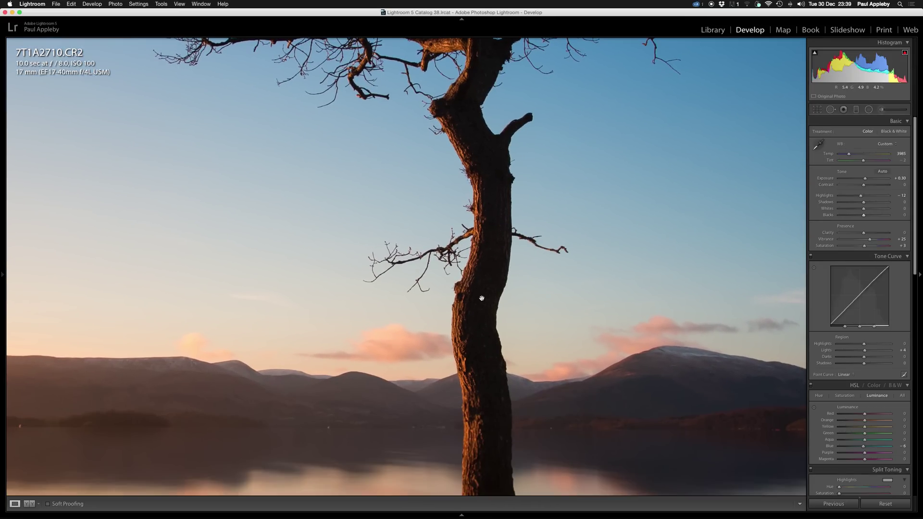
scroll(480, 239, down, 4)
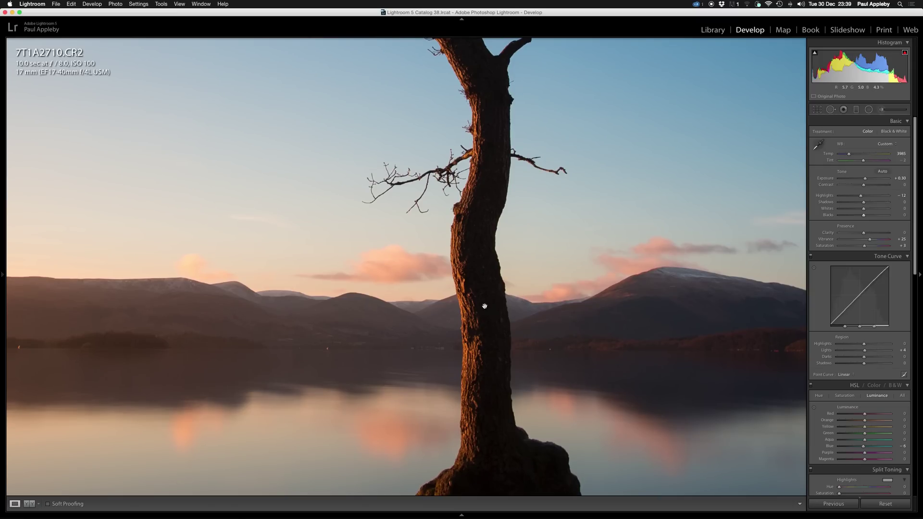
key(k)
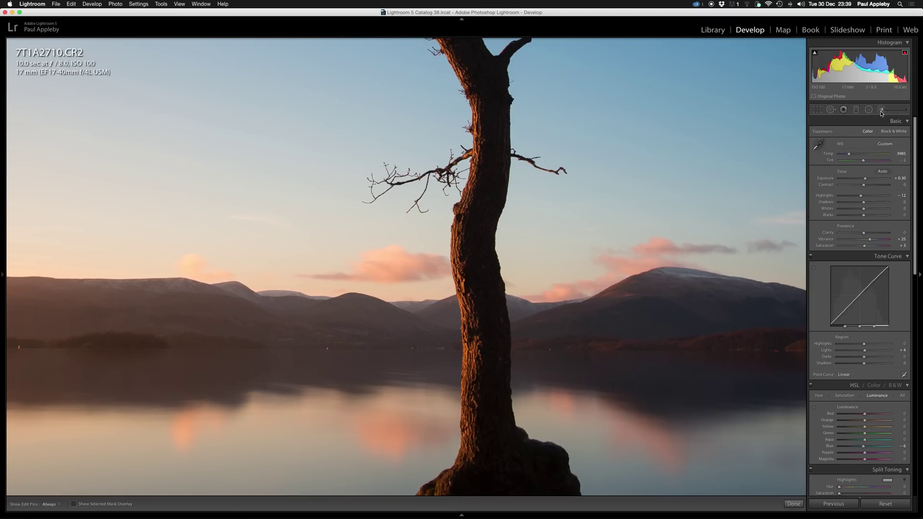
key(bracketleft)
key(bracketleft)
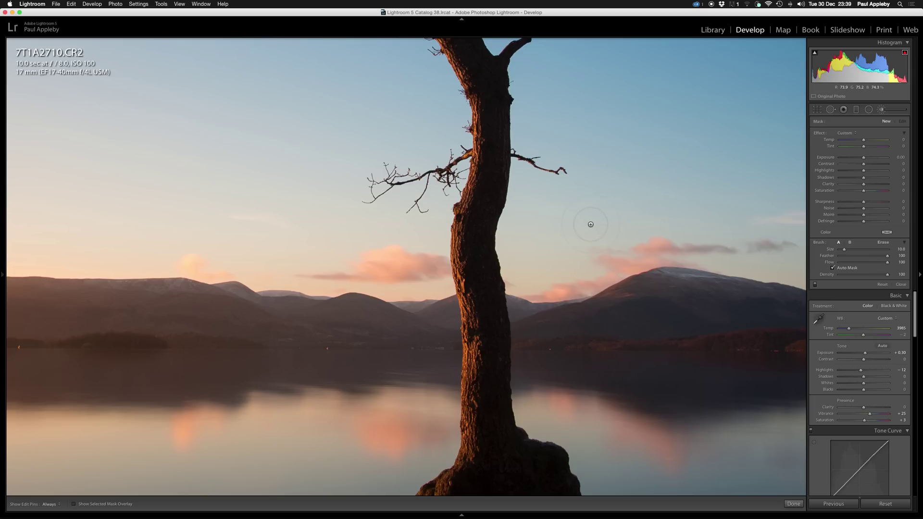
key(o)
key(bracketleft)
key(bracketleft)
key(bracketleft)
key(bracketright)
- Paint the brush mask along the sunlit side of the trunk, from just above the roots upward, checking the mask overlay
click(471, 288)
drag(466, 284, 464, 287)
drag(465, 299, 461, 454)
key(h)
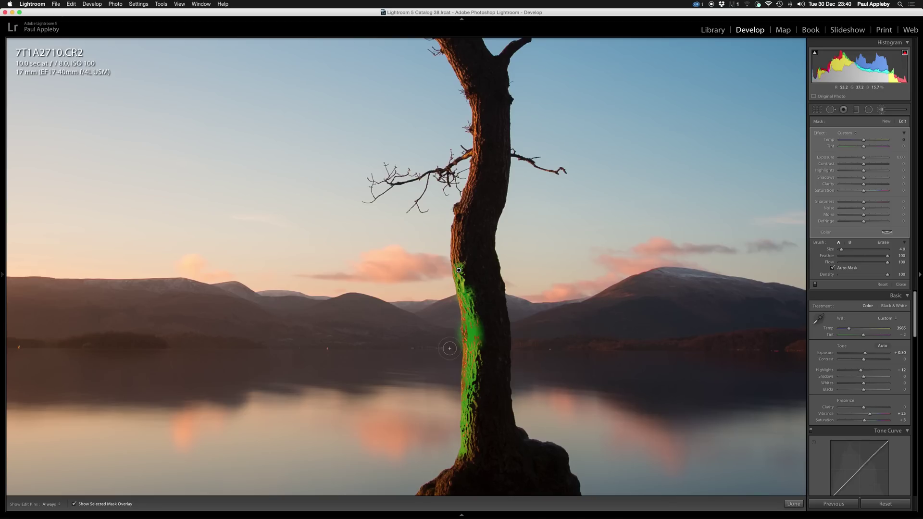
key(h)
key(alt)
key(h)
key(h)
mouse_move(460, 256)
mouse_down()
mouse_move(480, 174)
mouse_move(482, 103)
mouse_move(447, 41)
mouse_move(480, 111)
mouse_move(480, 143)
mouse_up()
key(h)
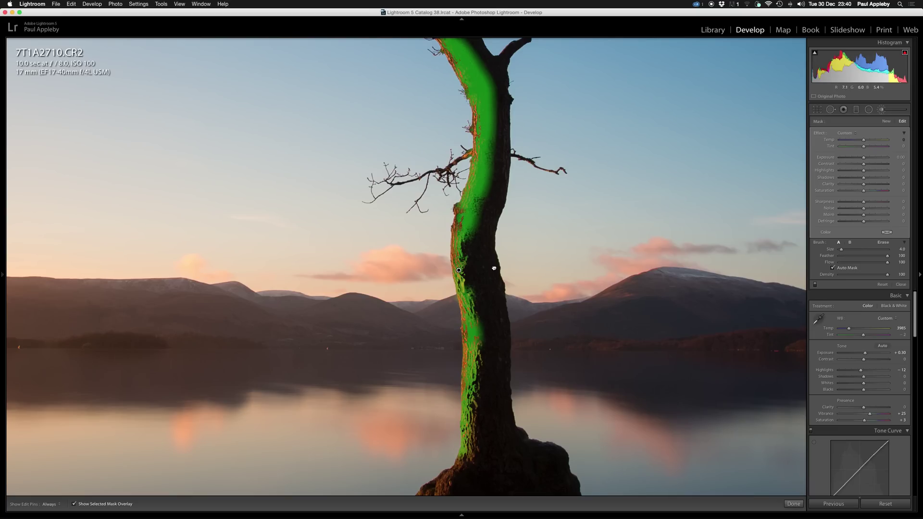
- Extend the brush mask over the upper trunk and the lit lower branches, and hide the mask overlay
scroll(496, 202, up, 5)
key(o)
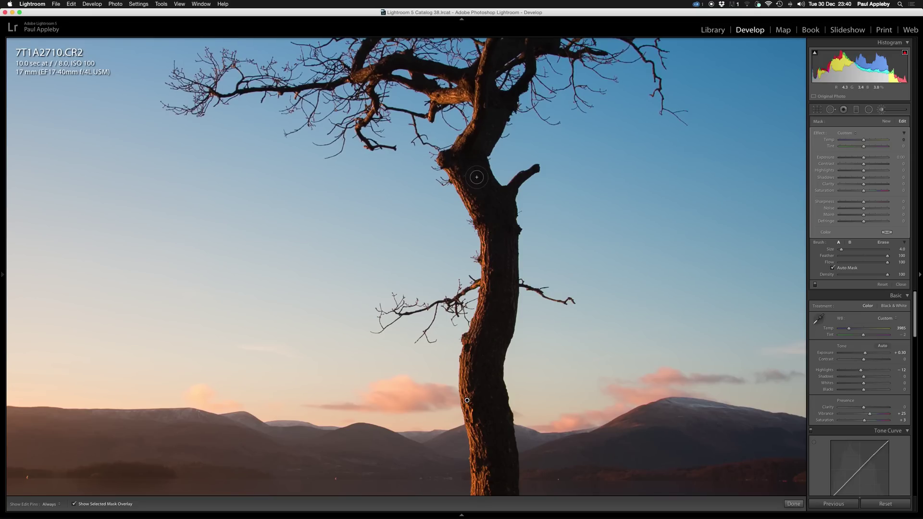
key(o)
mouse_move(462, 173)
mouse_down()
mouse_move(458, 144)
mouse_move(486, 119)
mouse_move(435, 96)
mouse_up()
key(h)
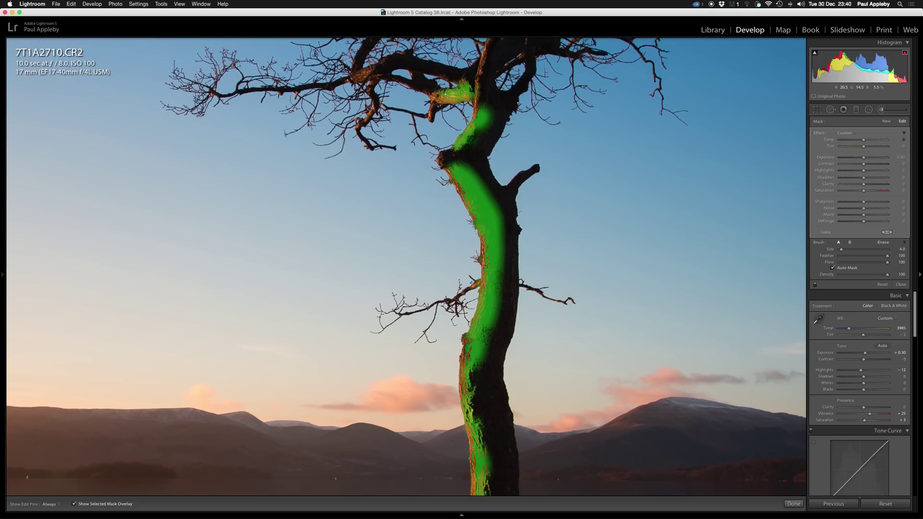
drag(381, 66, 355, 76)
key(h)
key(z)
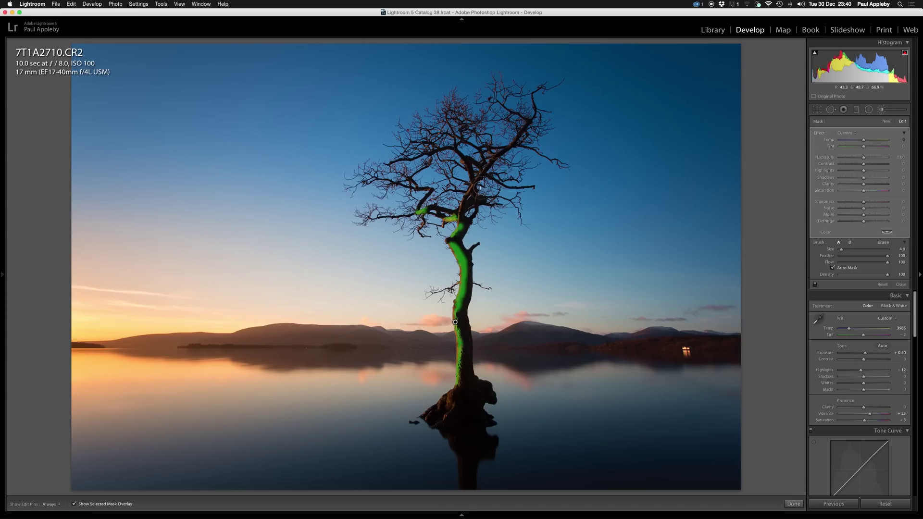
key(o)
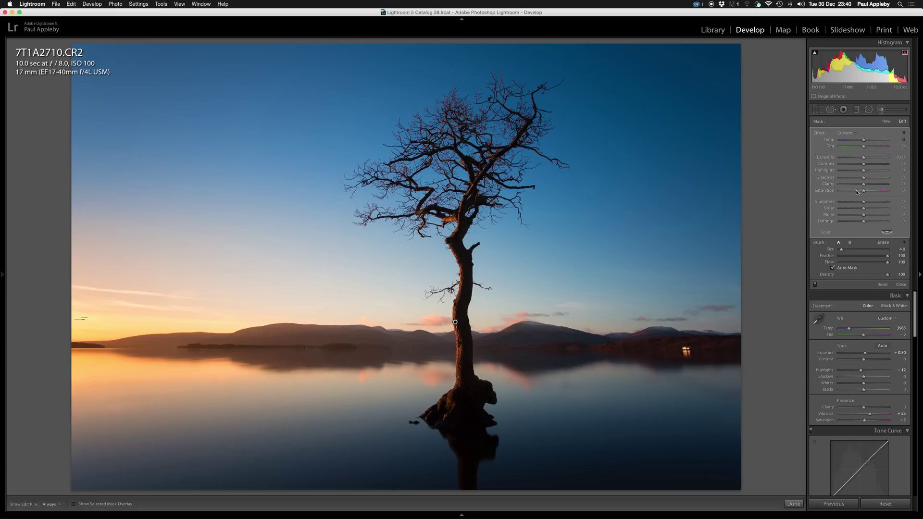
- Test the painted trunk area's Exposure at 4.00 and reset it
drag(864, 159, 890, 161)
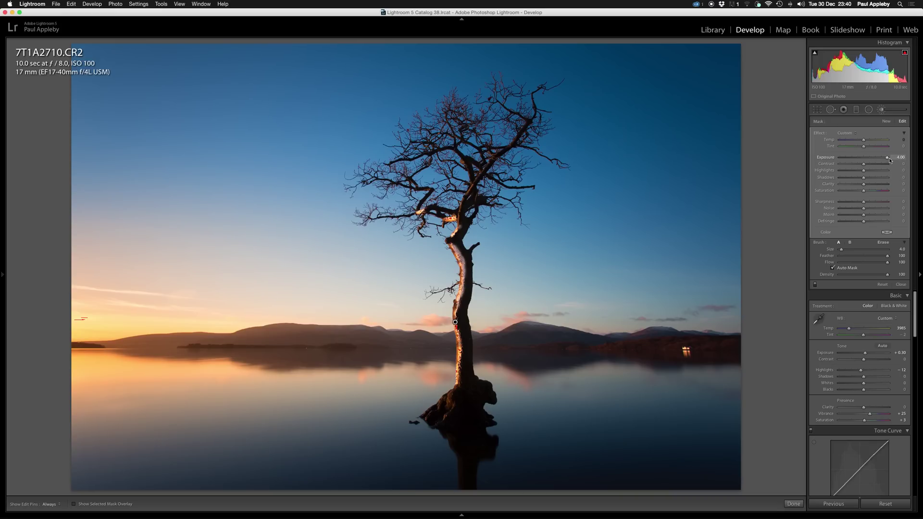
drag(890, 161, 887, 160)
double_click(834, 159)
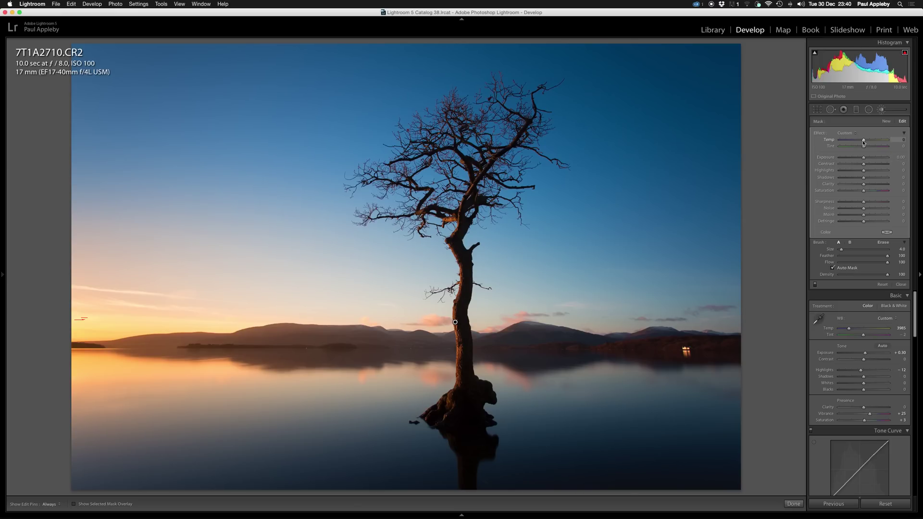
- Warm the painted trunk area slightly with Temp and finish the brush adjustment
drag(864, 143, 868, 143)
click(794, 503)
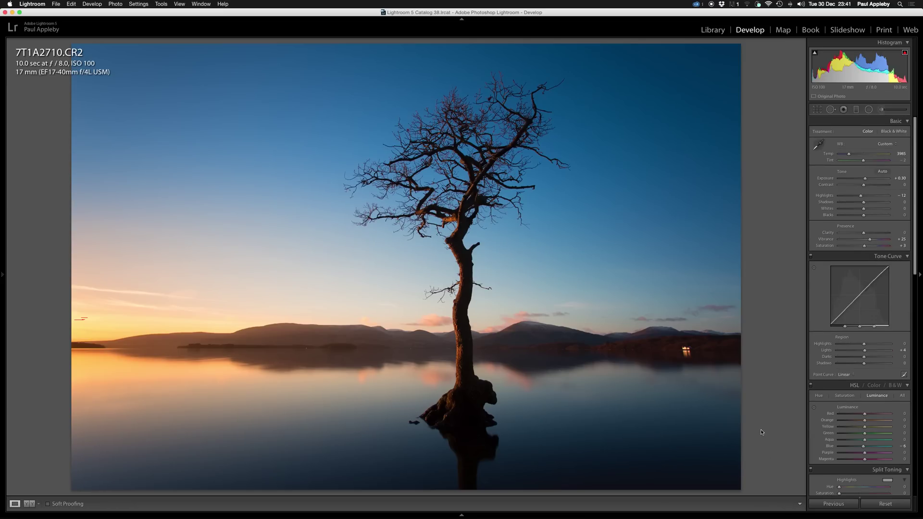
- Clone out the lit house and its reflection on the far shore with one large Spot Removal circle
click(690, 354)
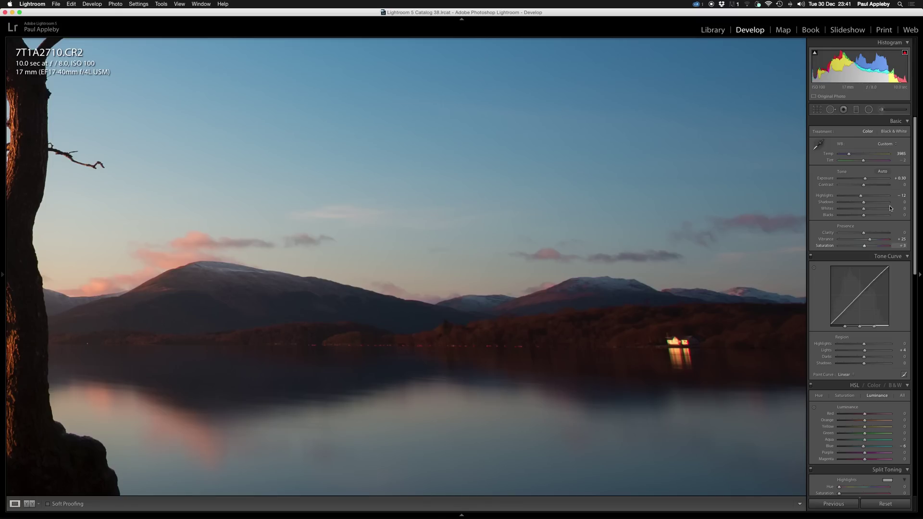
click(831, 112)
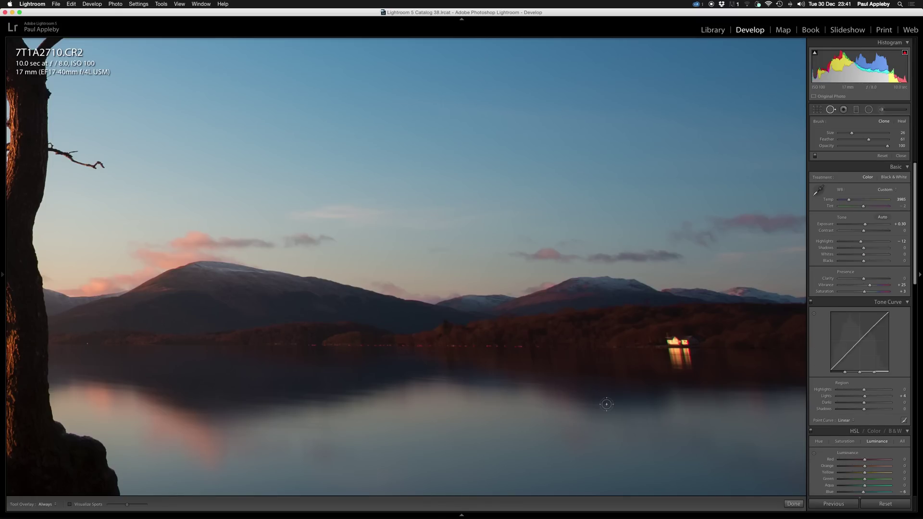
scroll(684, 347, up, 5)
scroll(682, 351, up, 1)
click(681, 350)
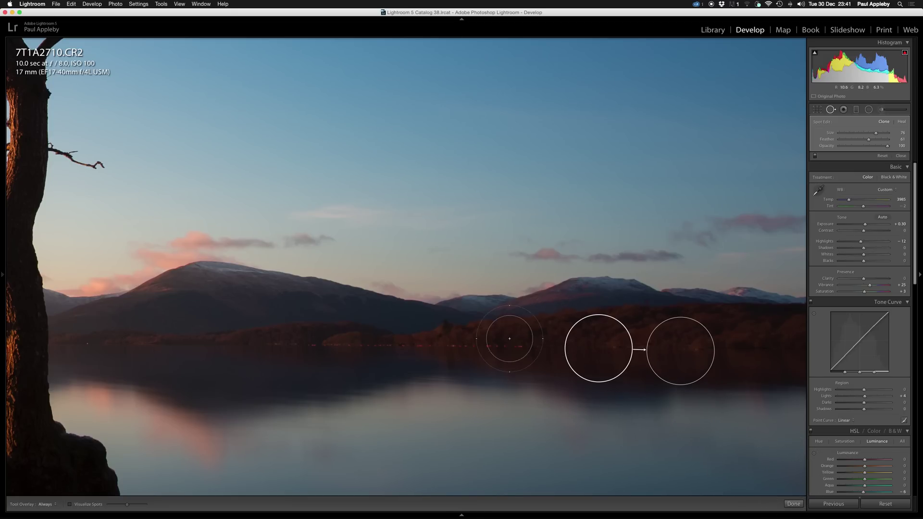
click(794, 503)
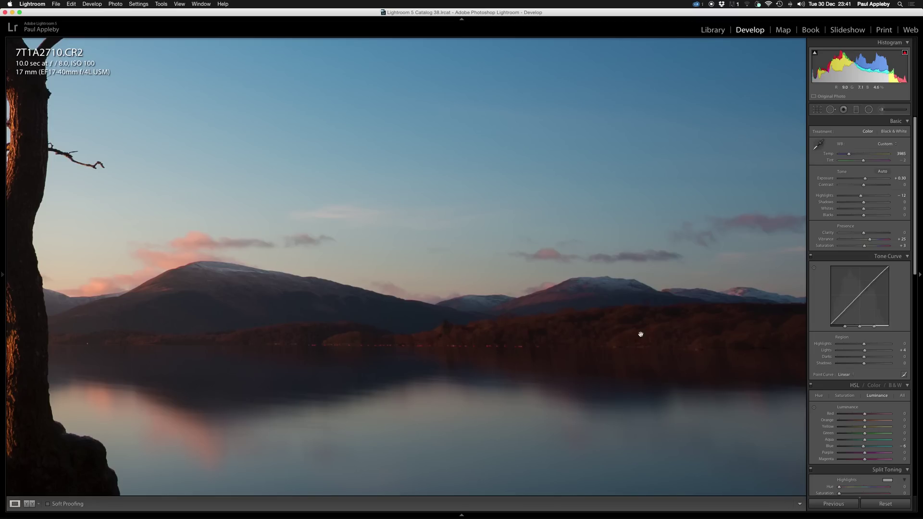
click(495, 417)
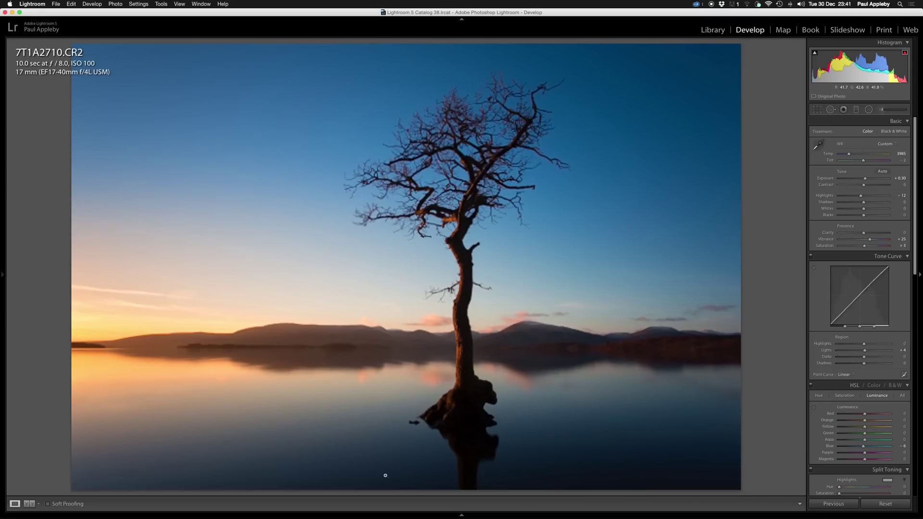